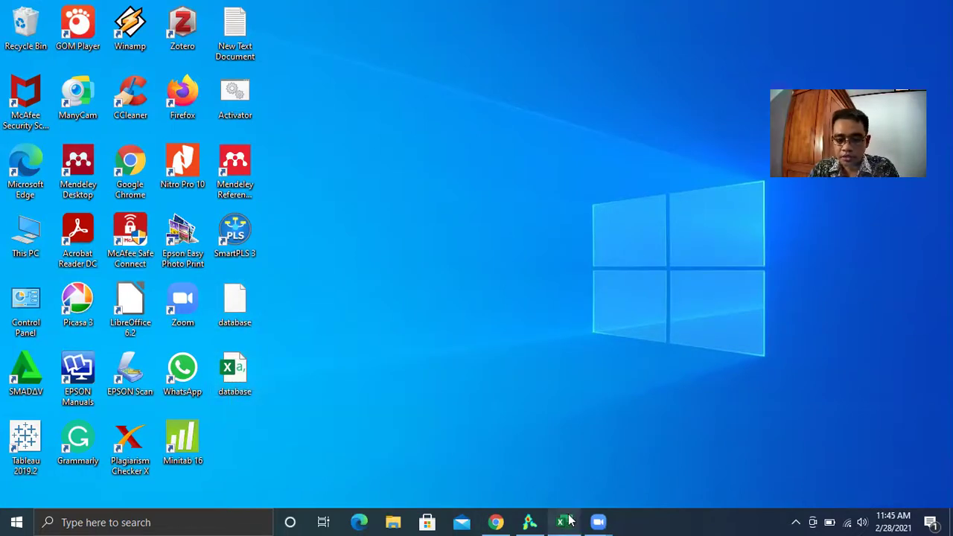
# Switch to the open database workbook in Excel and maximize its window
pyautogui.moveTo(570, 521)
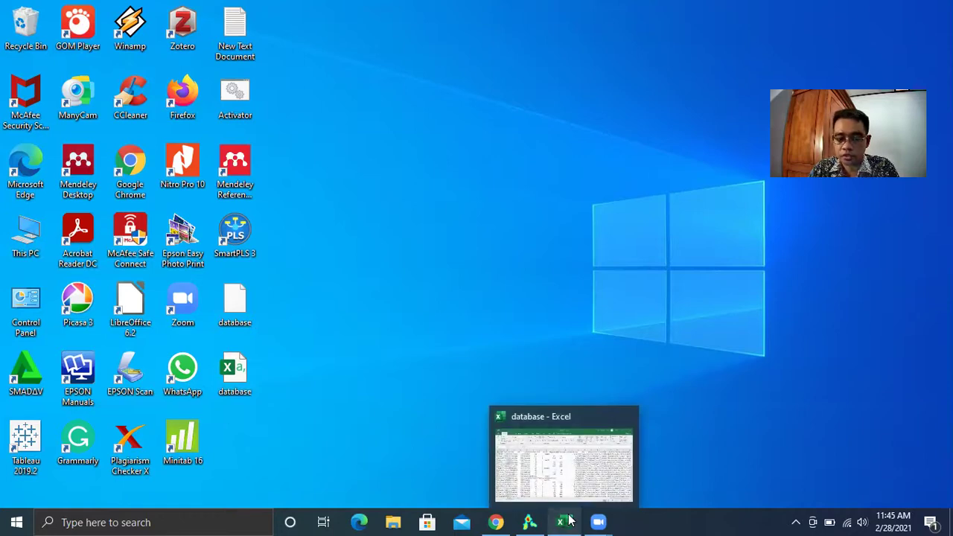
pyautogui.click(569, 520)
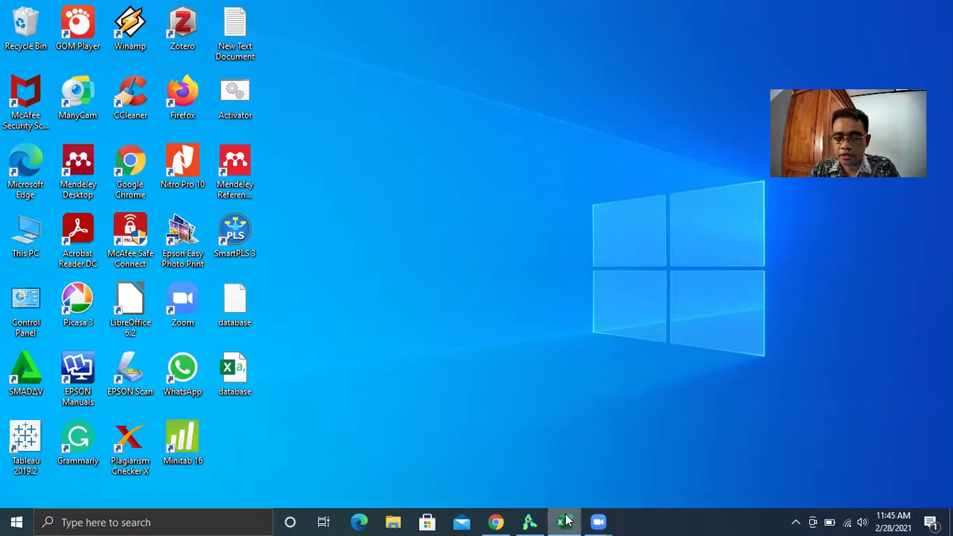
pyautogui.click(564, 522)
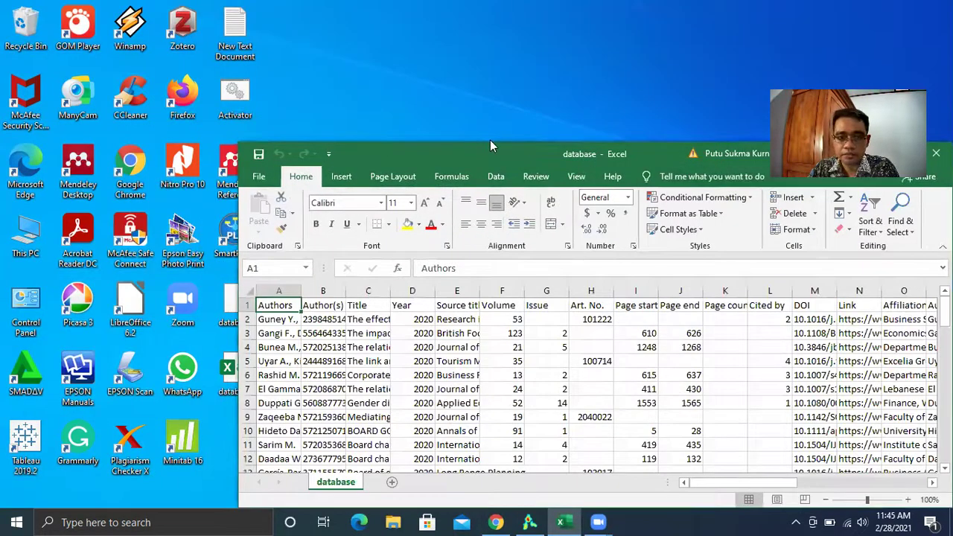
pyautogui.moveTo(490, 140); pyautogui.dragTo(284, 70)
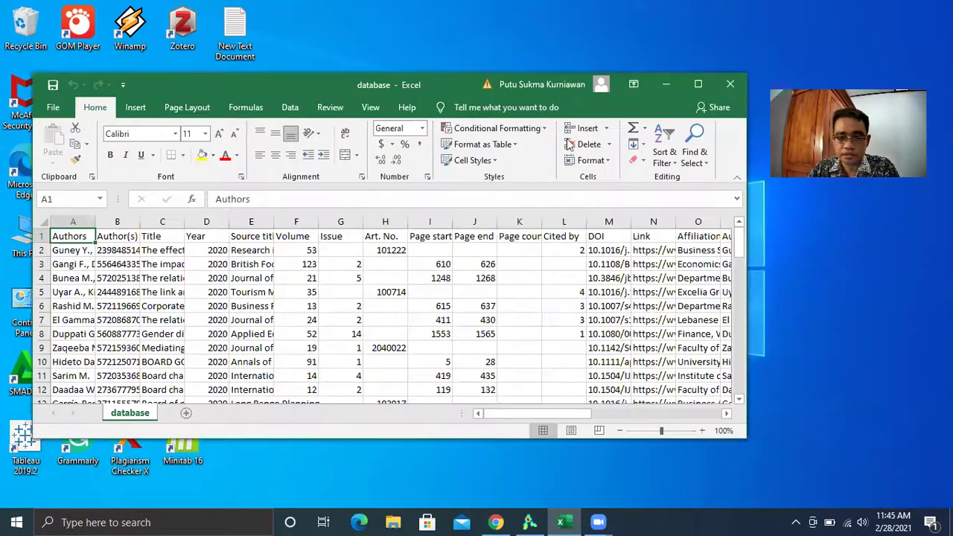
pyautogui.click(698, 86)
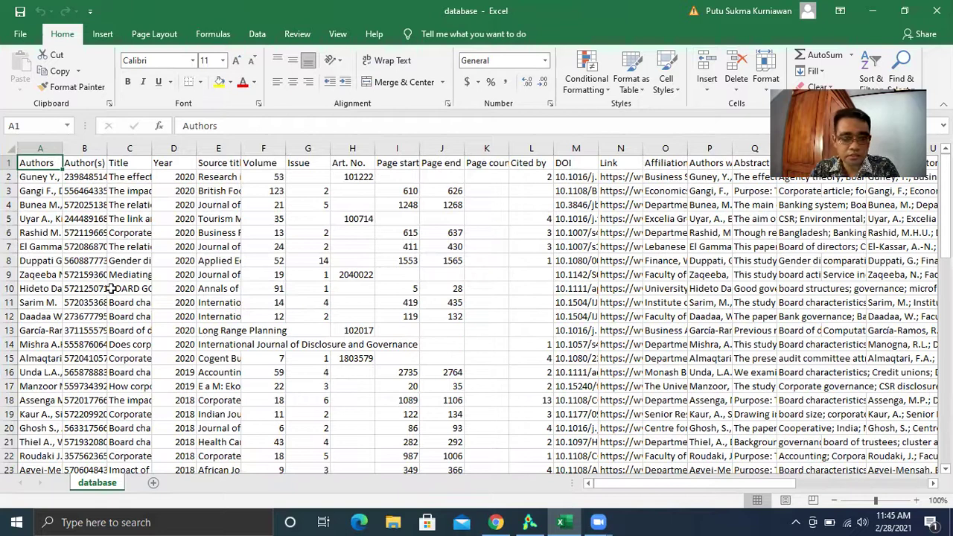
# Examine the bibliographic records in the database sheet from the first row to the last, including the authors, titles and years
pyautogui.scroll(-2, 107, 298)
pyautogui.scroll(2, 107, 298)
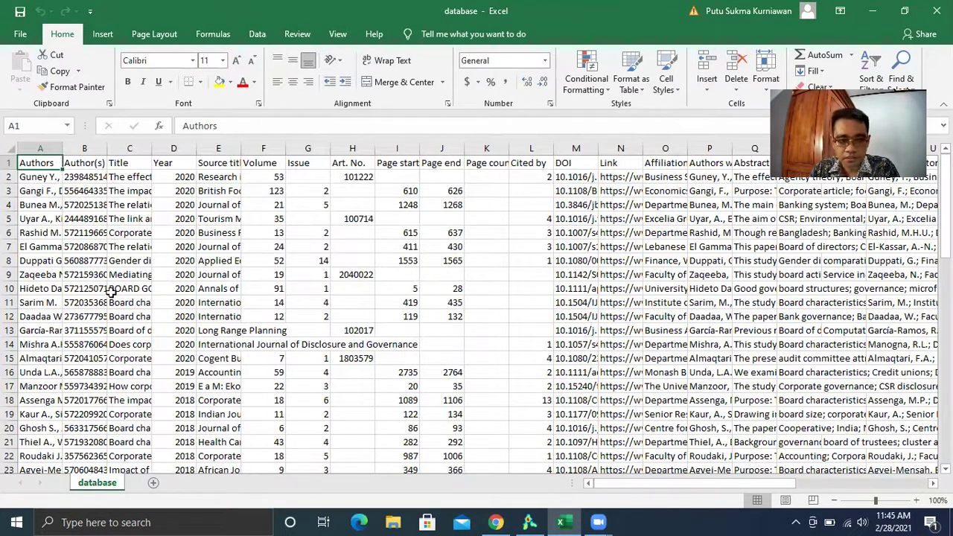
pyautogui.scroll(-11, 109, 292)
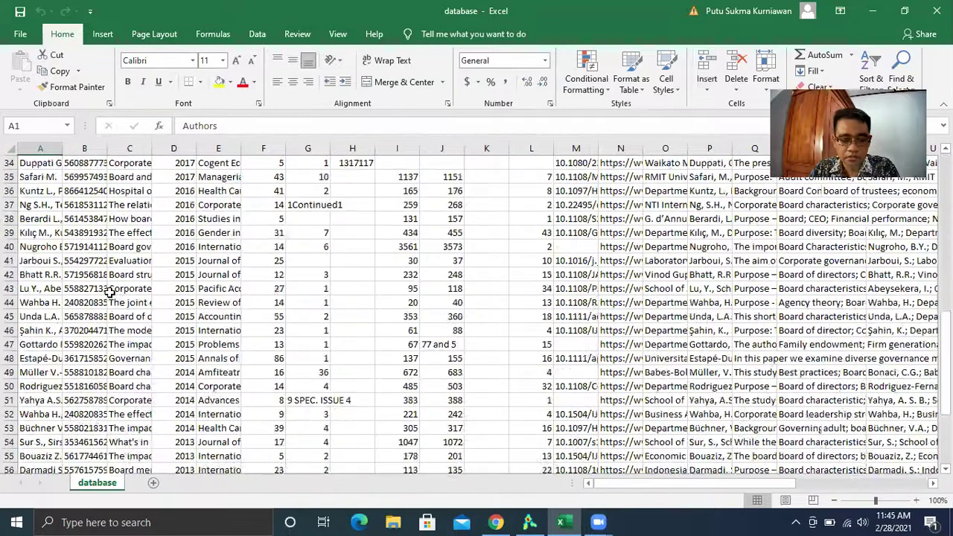
pyautogui.scroll(-7, 110, 292)
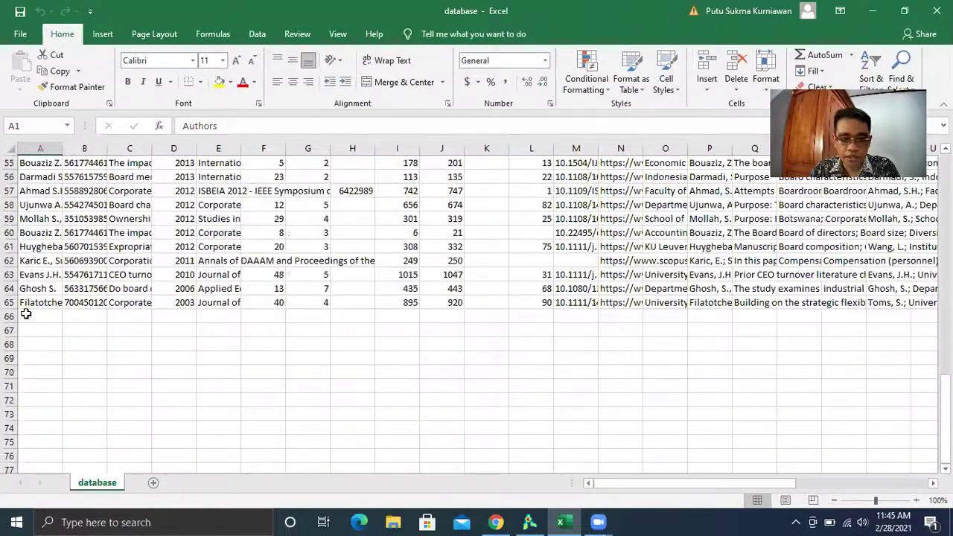
pyautogui.scroll(2, 130, 352)
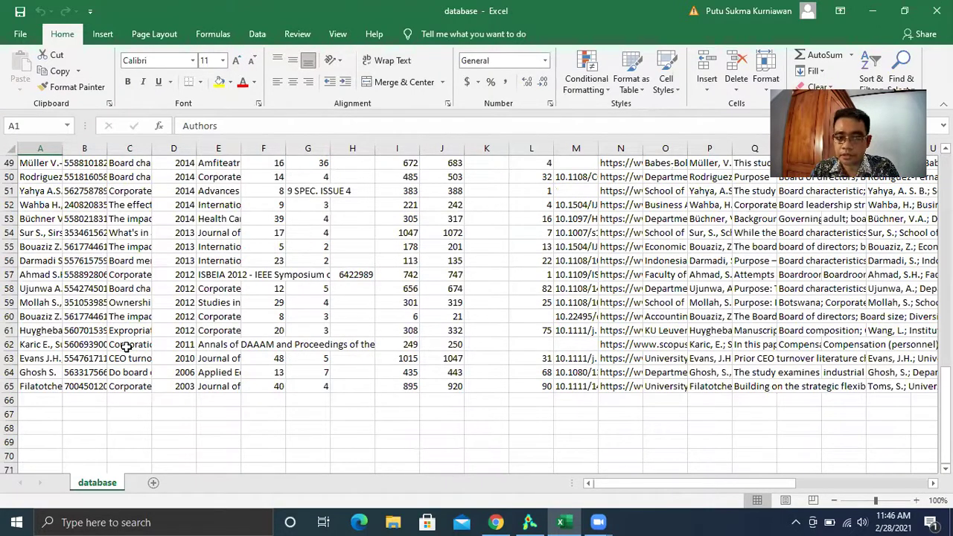
pyautogui.scroll(10, 126, 346)
pyautogui.scroll(6, 127, 346)
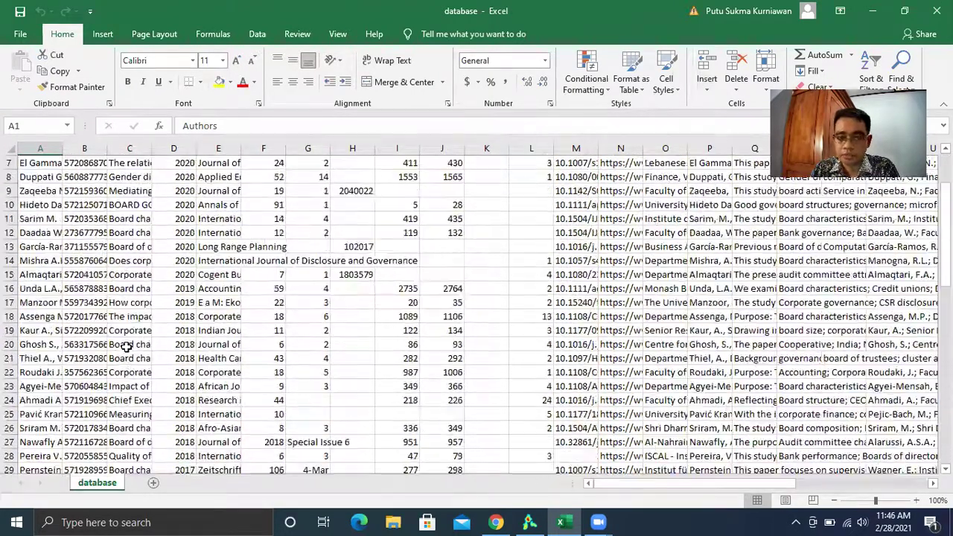
pyautogui.scroll(-2, 186, 233)
pyautogui.scroll(-7, 200, 328)
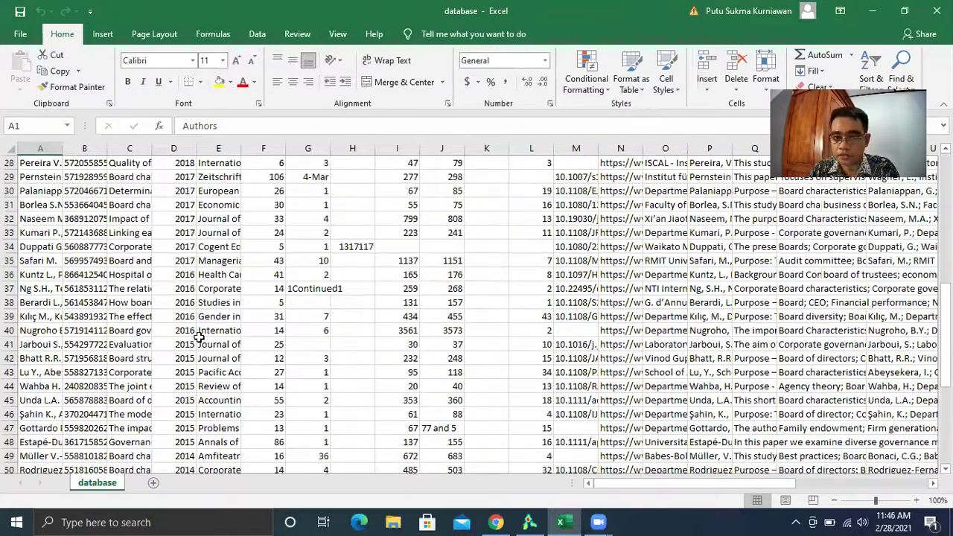
pyautogui.scroll(-8, 200, 338)
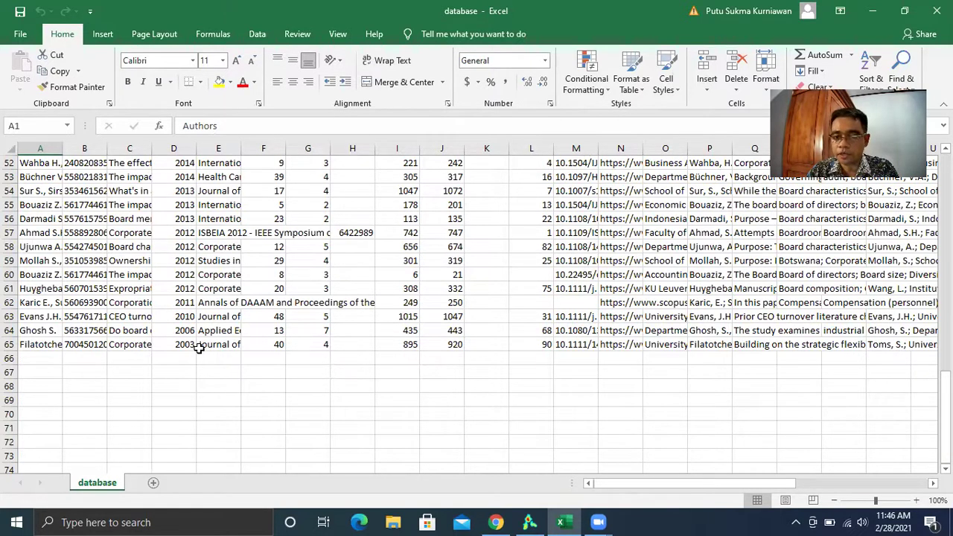
# Minimize the workbook, switch to Chrome, and view the download links and instructions on the VOSviewer website
pyautogui.click(874, 12)
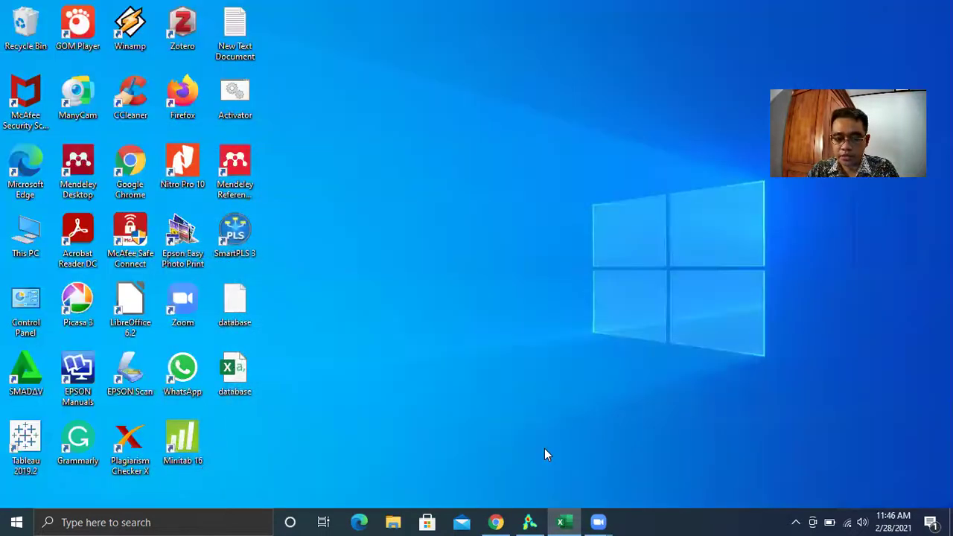
pyautogui.click(496, 521)
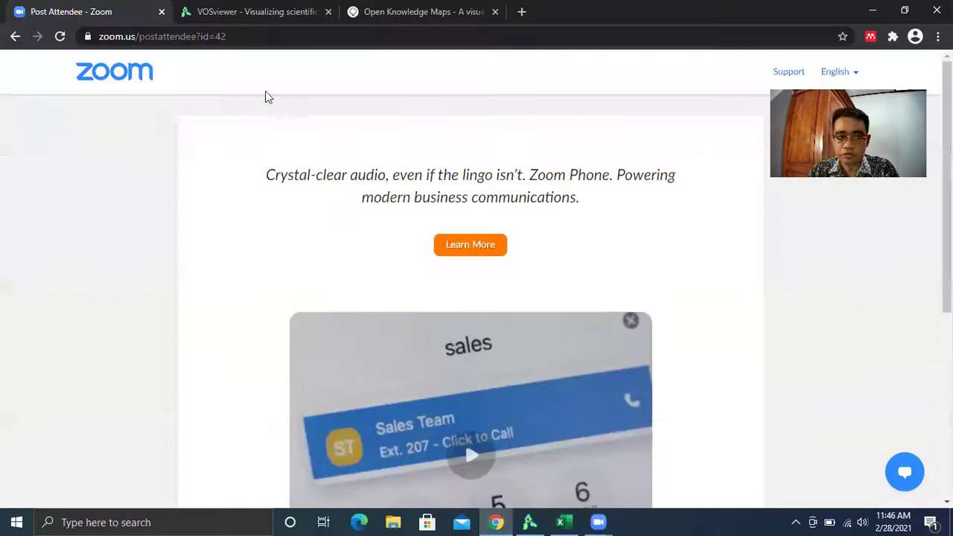
pyautogui.click(252, 24)
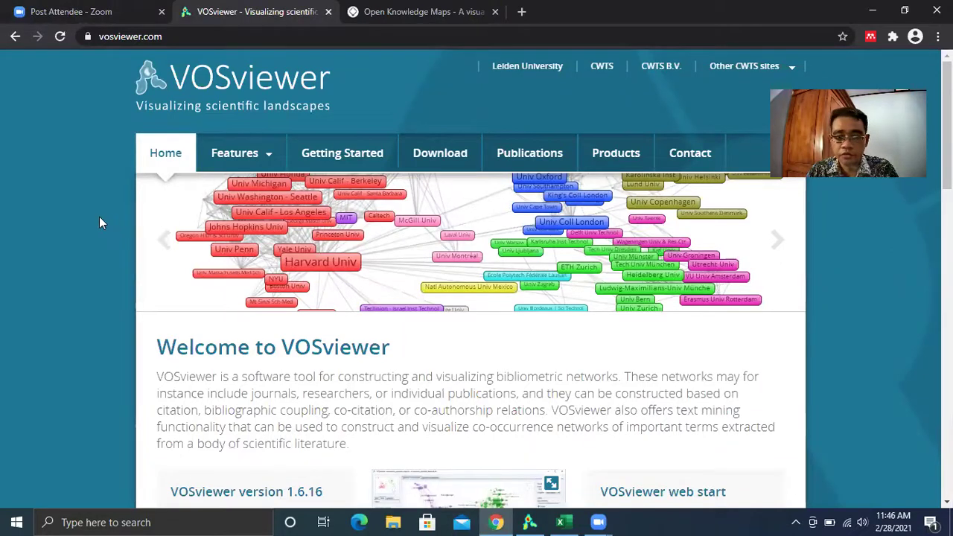
pyautogui.click(444, 160)
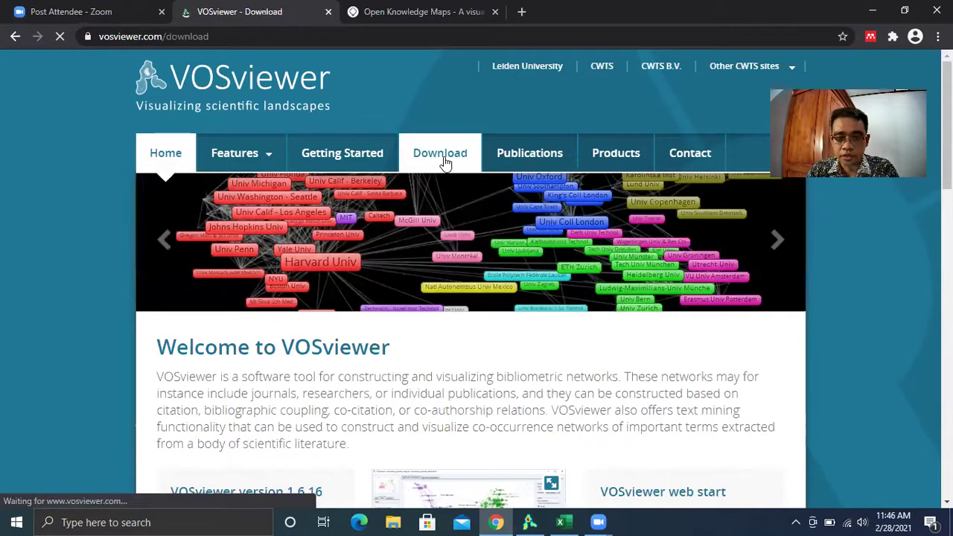
pyautogui.scroll(-2, 198, 323)
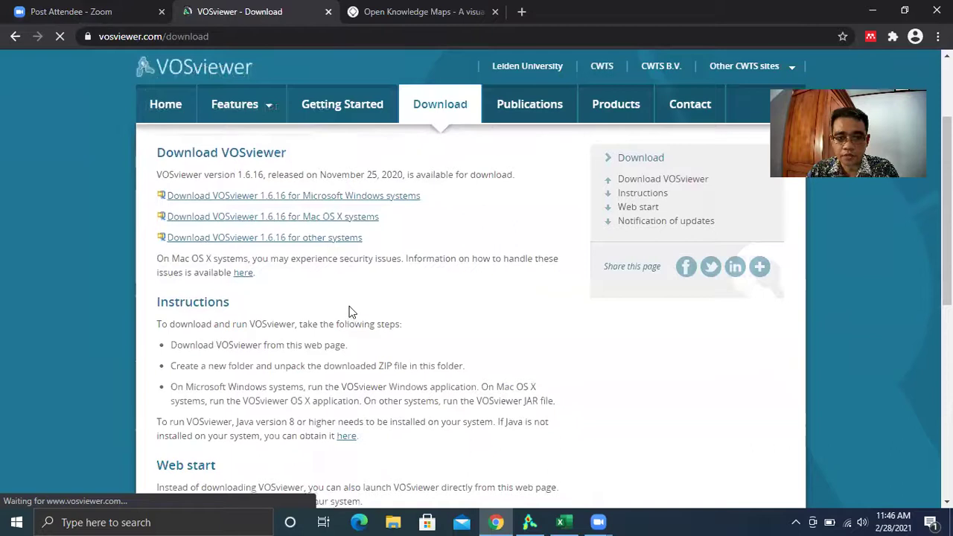
pyautogui.scroll(1, 350, 311)
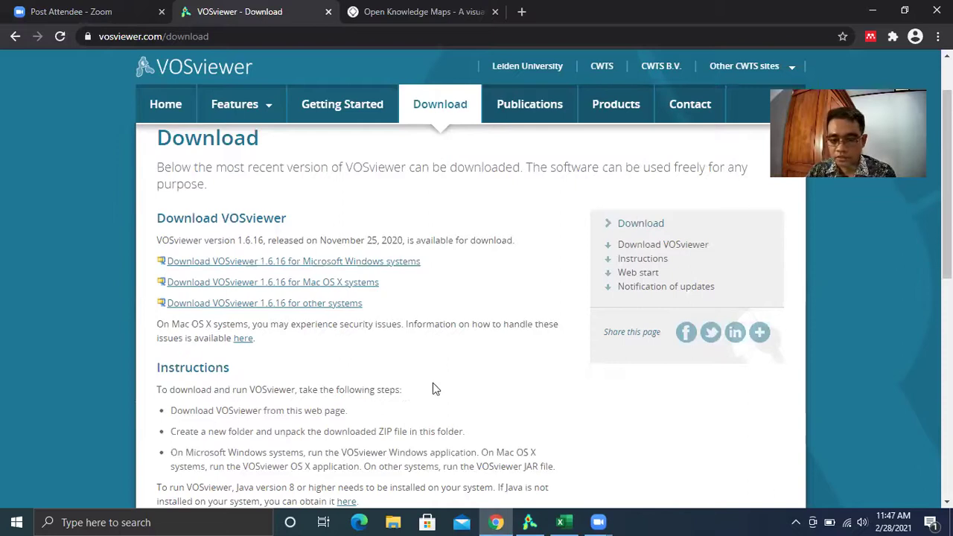
# Compare the installed VOSviewer program with its download page in Chrome, and view the Open Knowledge Maps site
pyautogui.click(530, 521)
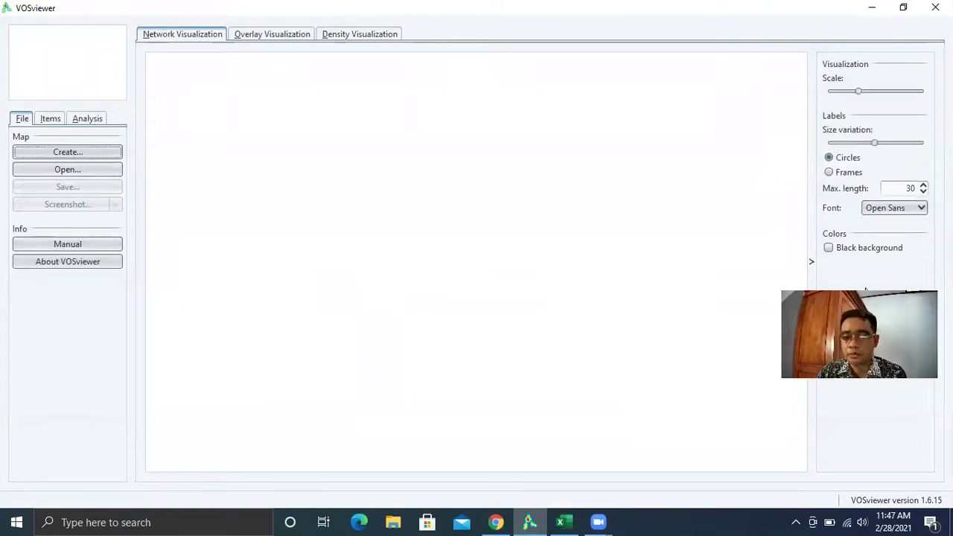
pyautogui.click(495, 522)
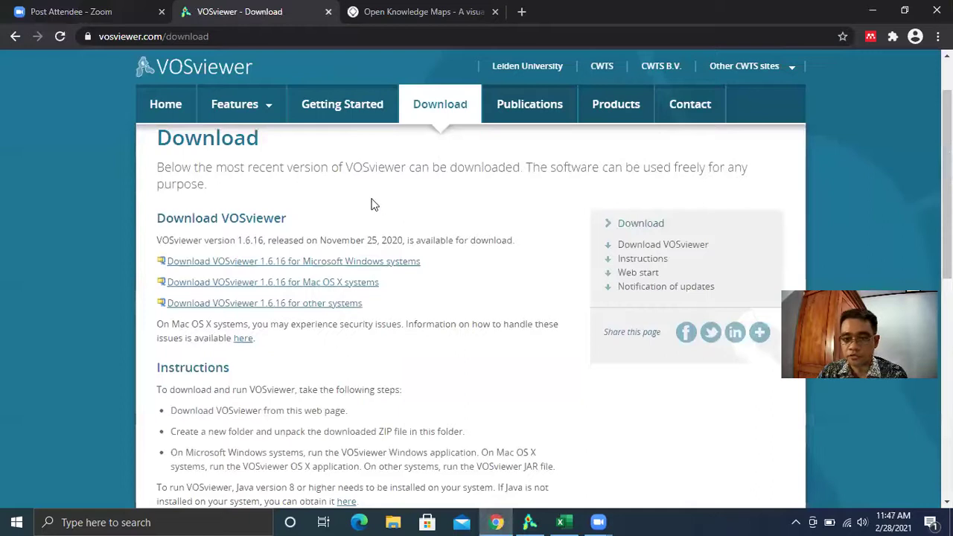
pyautogui.click(531, 519)
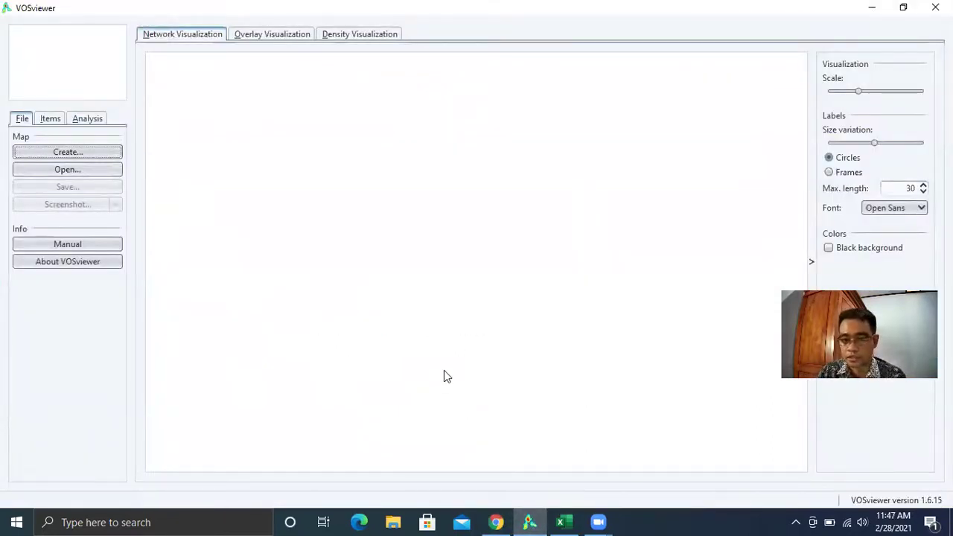
pyautogui.click(495, 522)
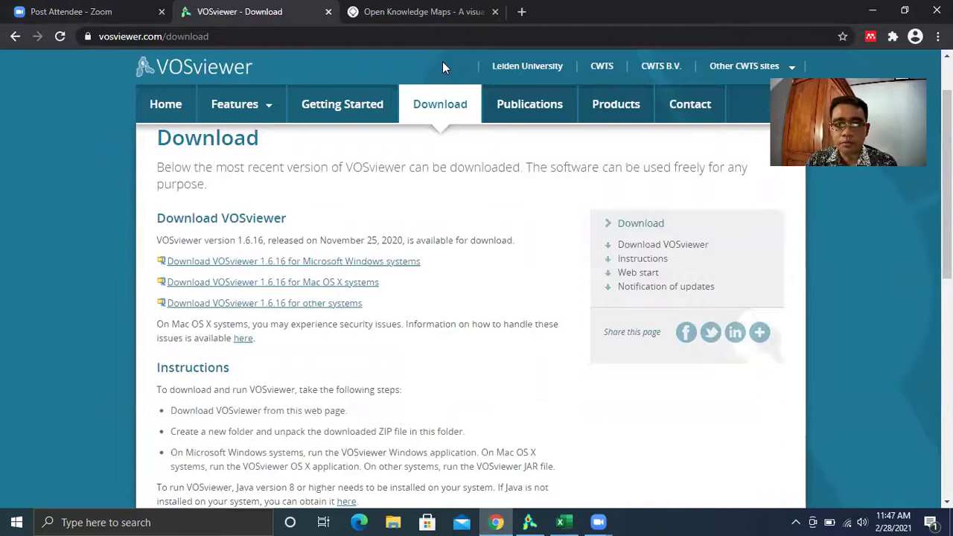
pyautogui.hotkey('ctrl', 'Tab')
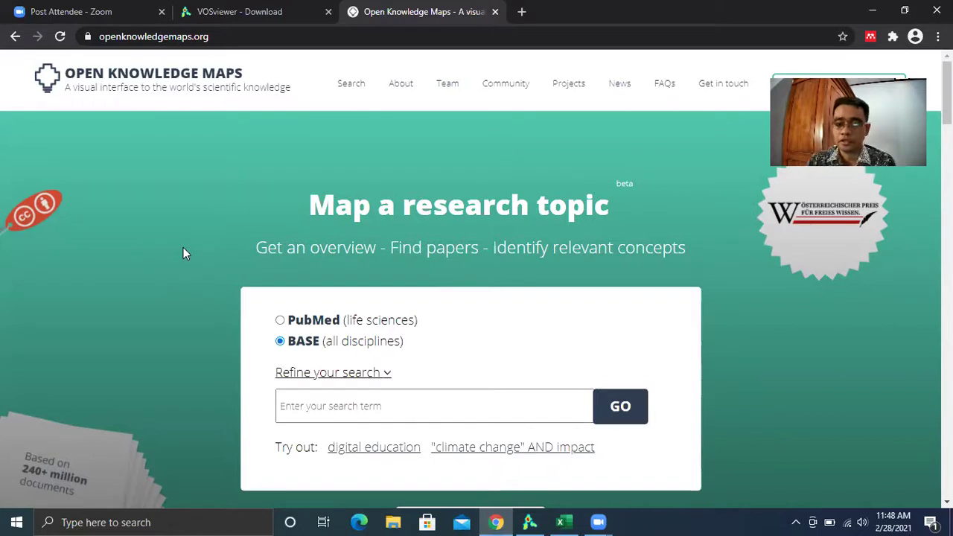
# Close the database workbook in Excel and switch to VOSviewer
pyautogui.click(564, 521)
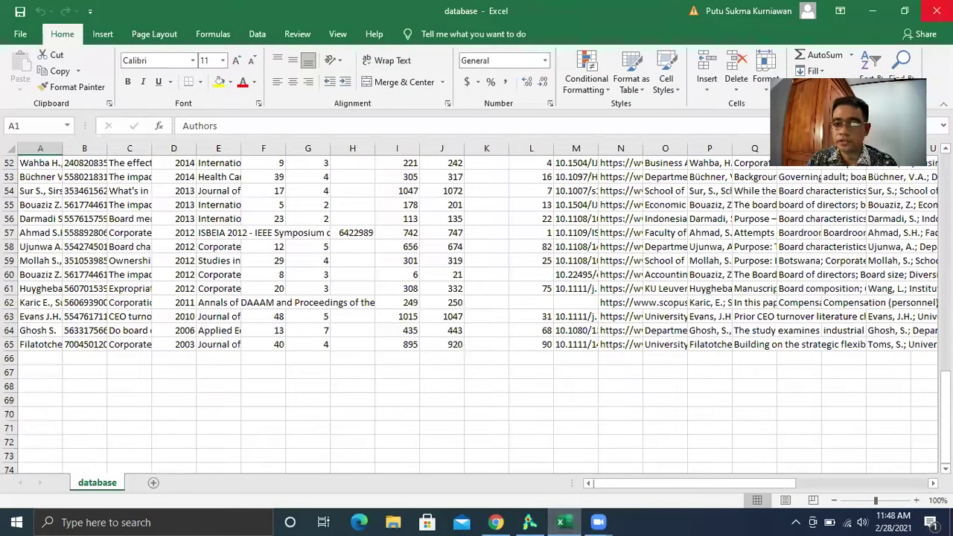
pyautogui.click(936, 10)
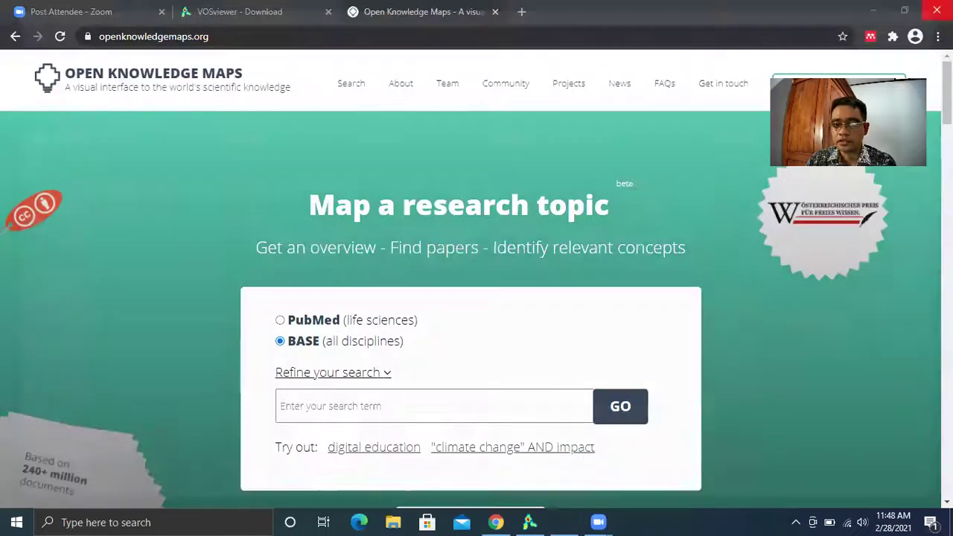
pyautogui.click(530, 521)
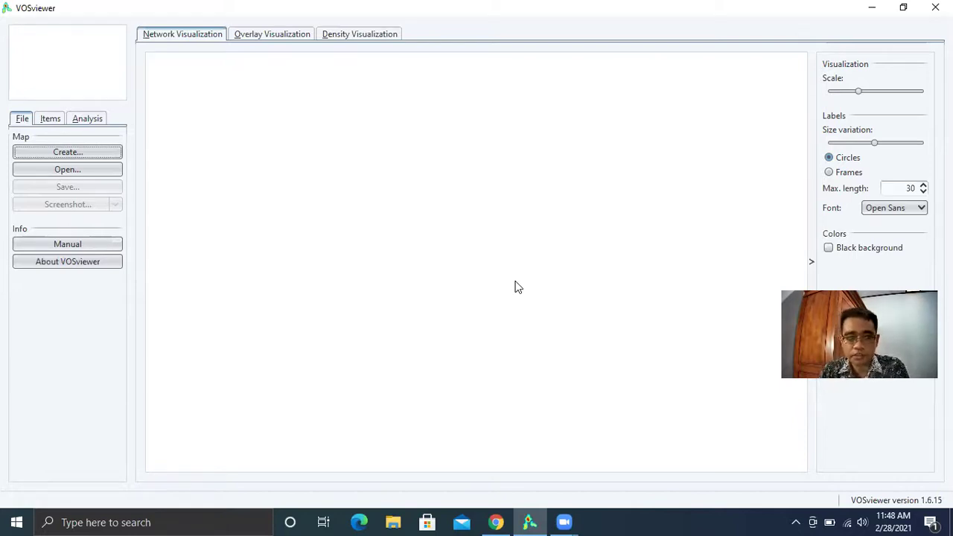
# Start a new map based on bibliographic data, with reference manager files as the data source
pyautogui.click(72, 151)
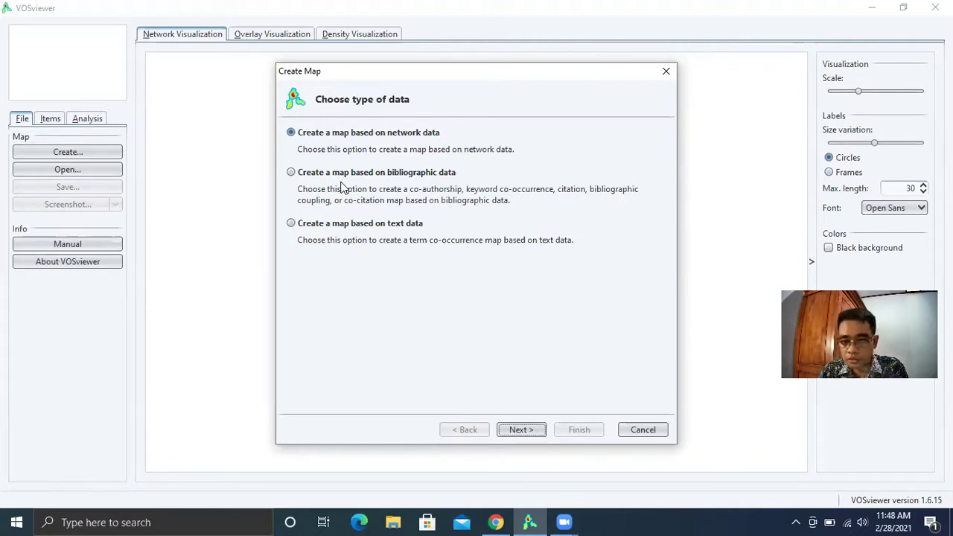
pyautogui.click(291, 173)
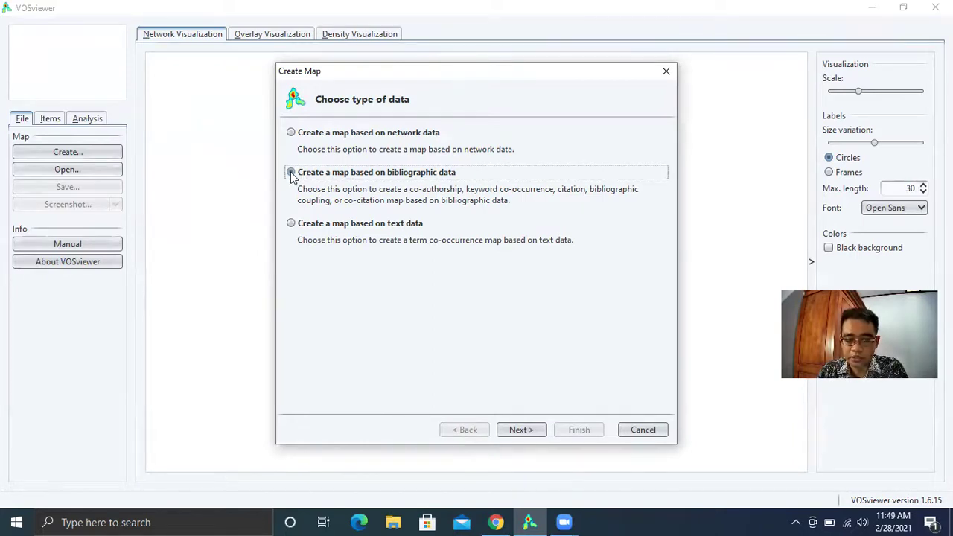
pyautogui.click(533, 432)
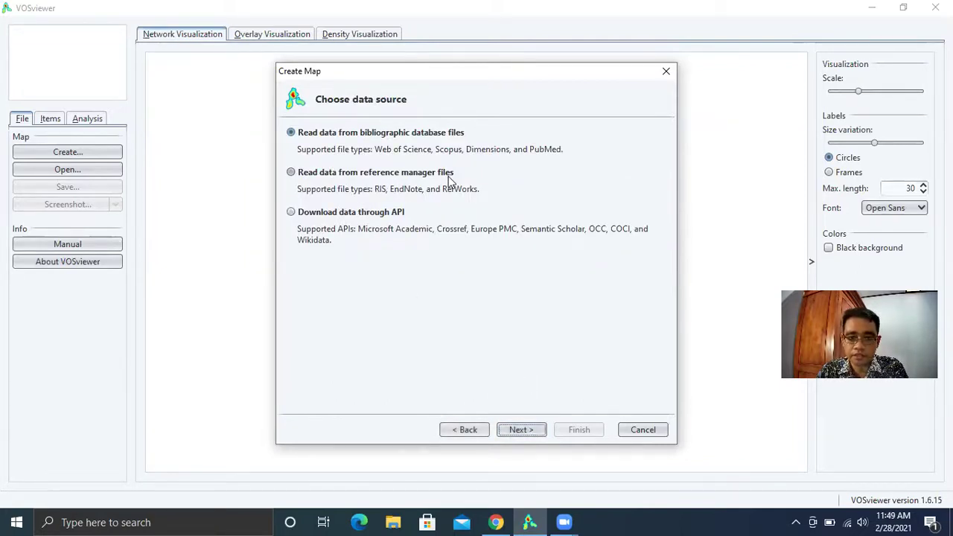
pyautogui.click(291, 173)
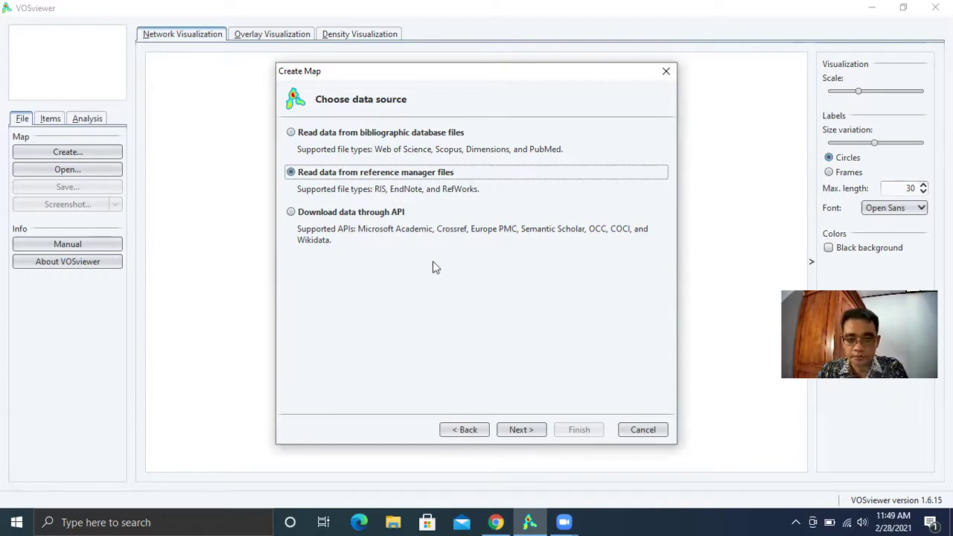
pyautogui.click(524, 430)
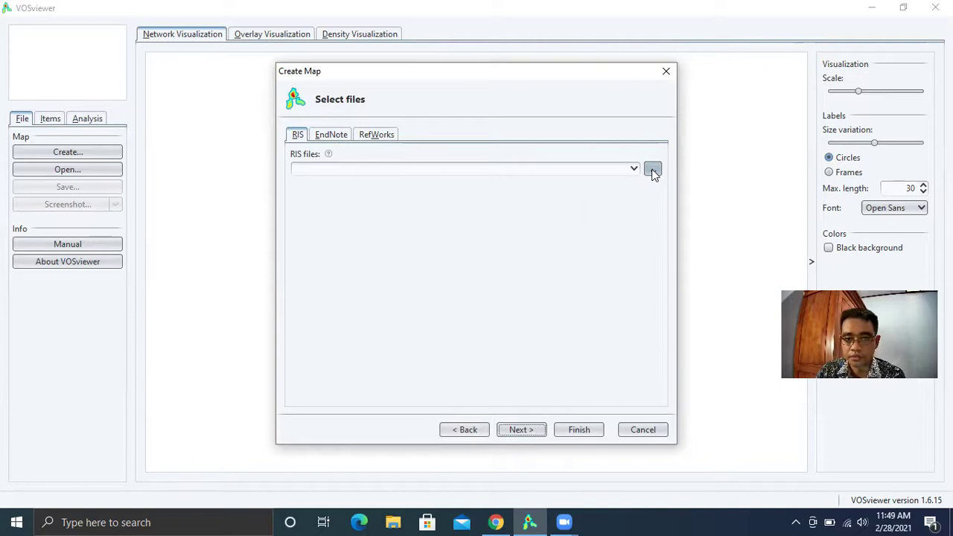
# Load database.ris from the Desktop as the RIS file and continue to the analysis type settings
pyautogui.click(632, 169)
pyautogui.click(632, 169)
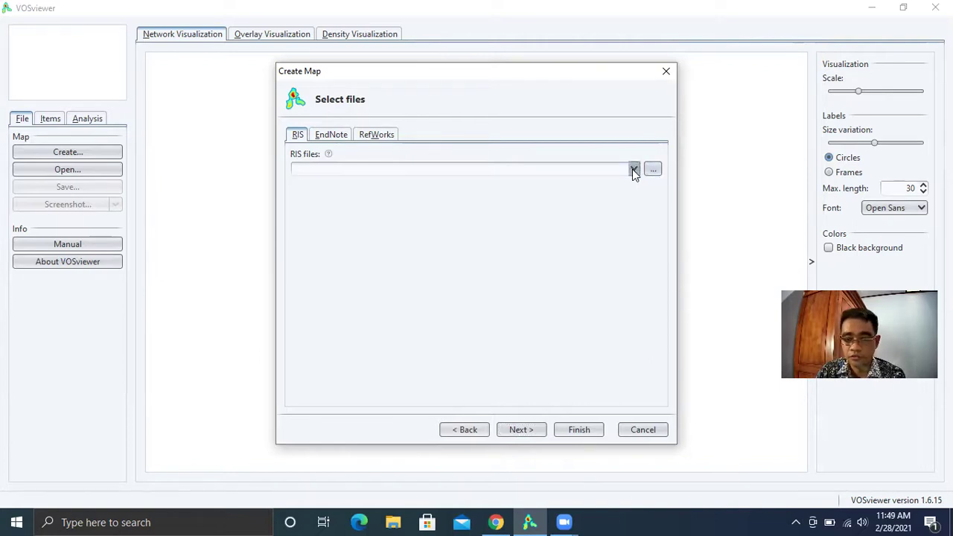
pyautogui.click(652, 169)
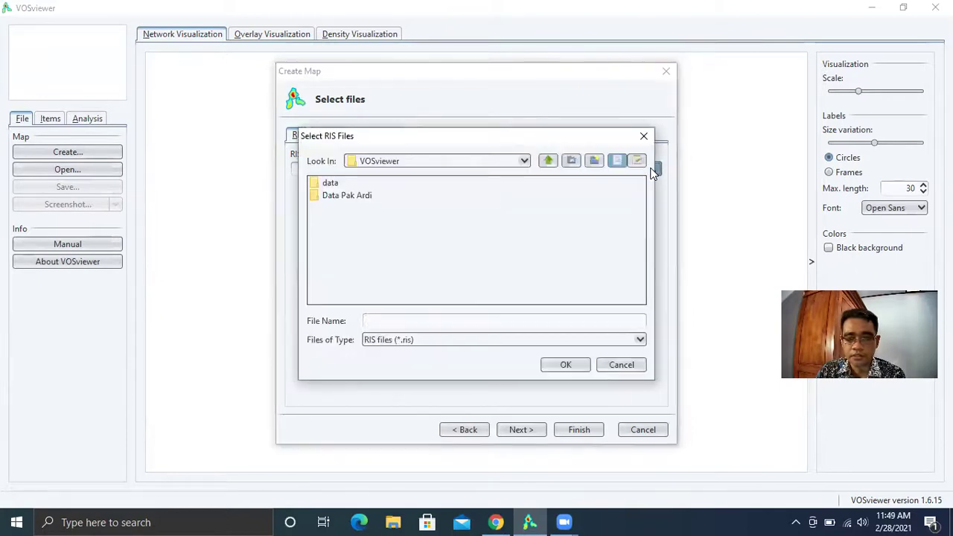
pyautogui.click(524, 161)
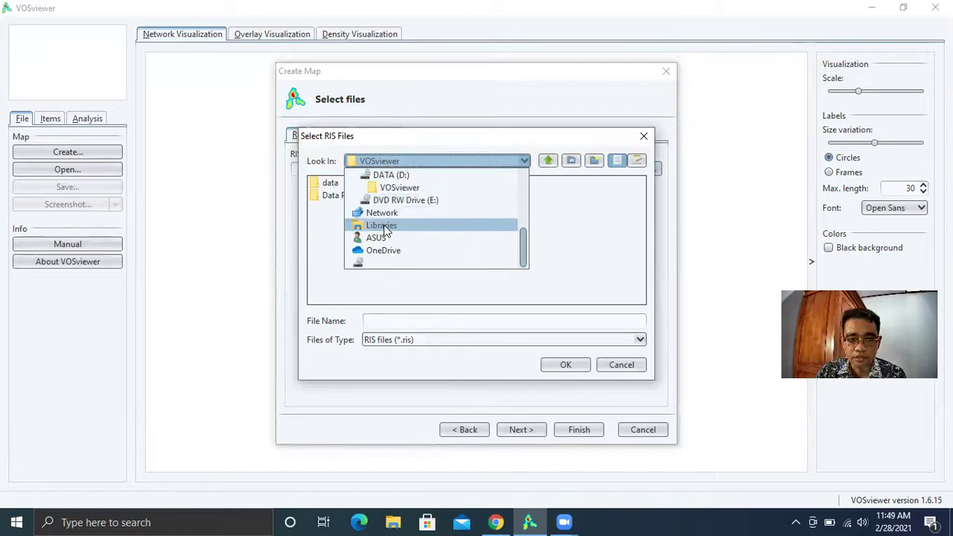
pyautogui.scroll(3, 410, 230)
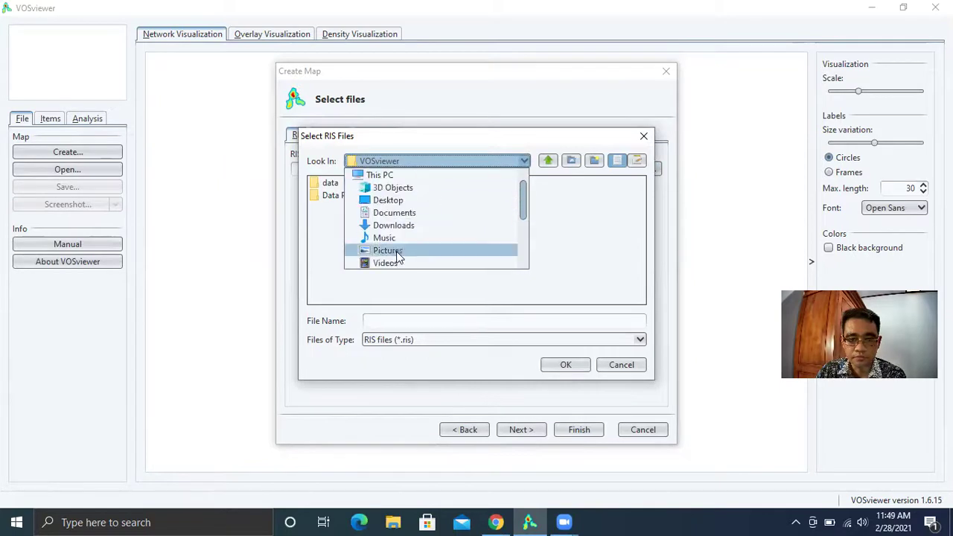
pyautogui.click(399, 201)
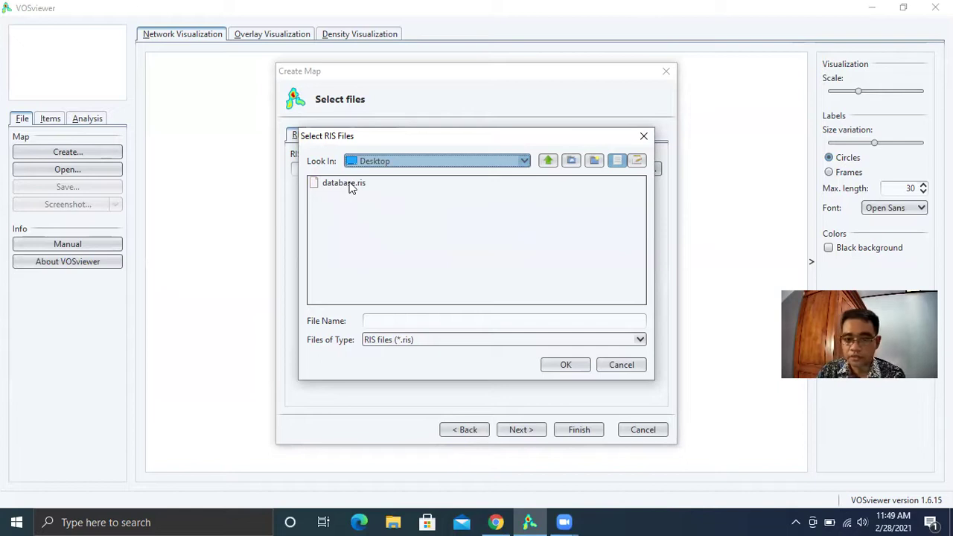
pyautogui.click(351, 185)
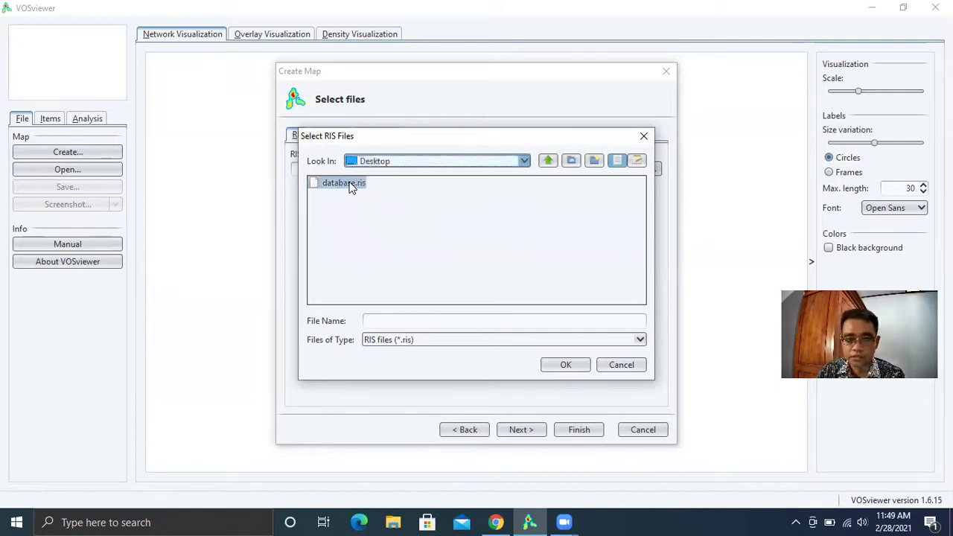
pyautogui.click(577, 368)
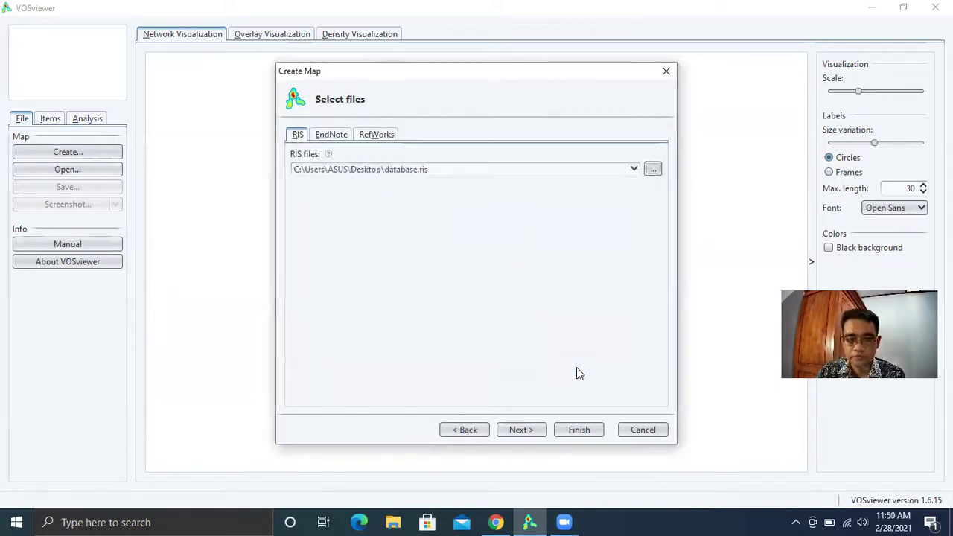
pyautogui.click(521, 430)
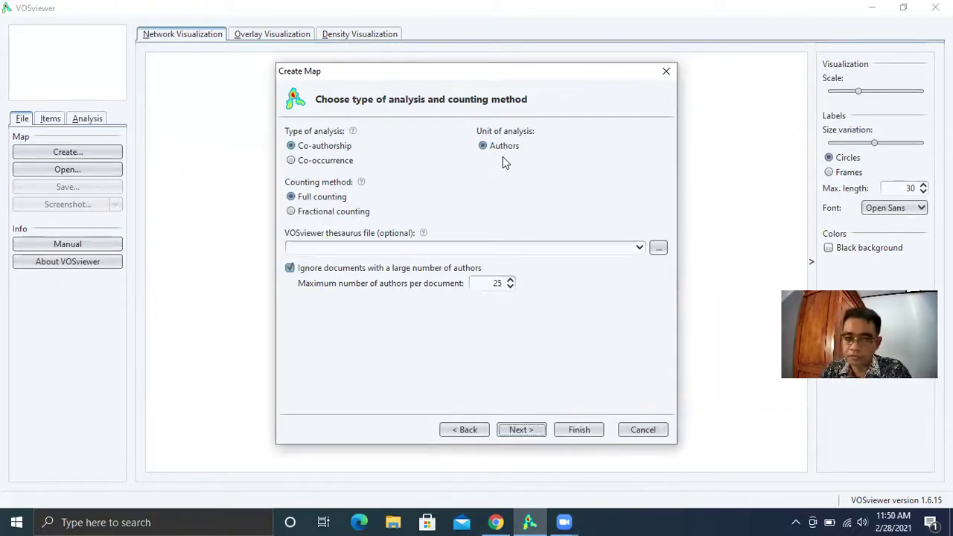
# Choose co-occurrence analysis of keywords with full counting and proceed to the threshold settings
pyautogui.click(291, 161)
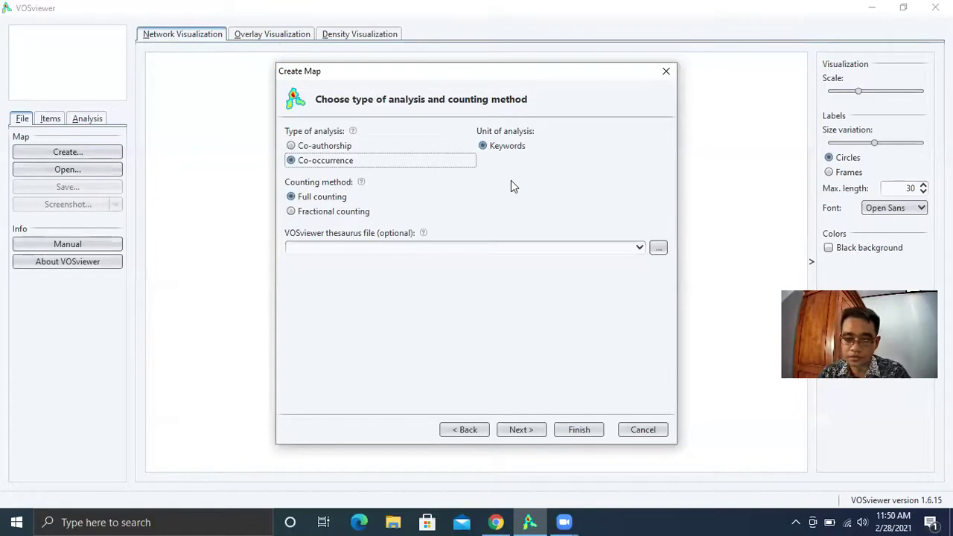
pyautogui.click(291, 146)
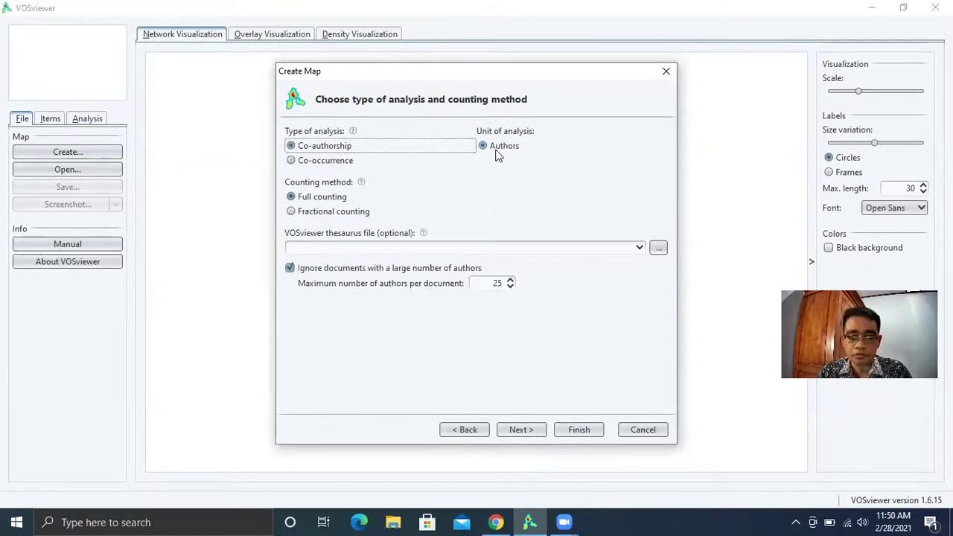
pyautogui.click(291, 160)
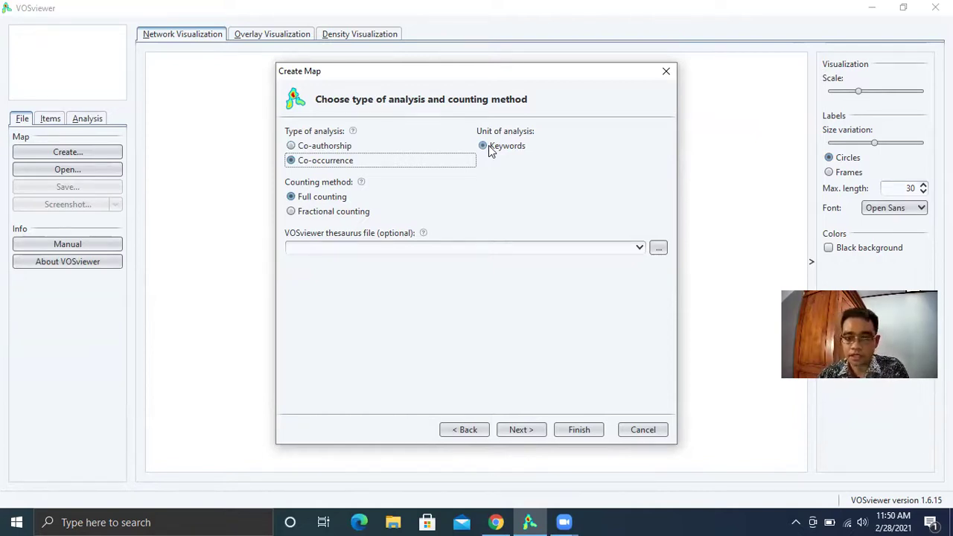
pyautogui.click(291, 146)
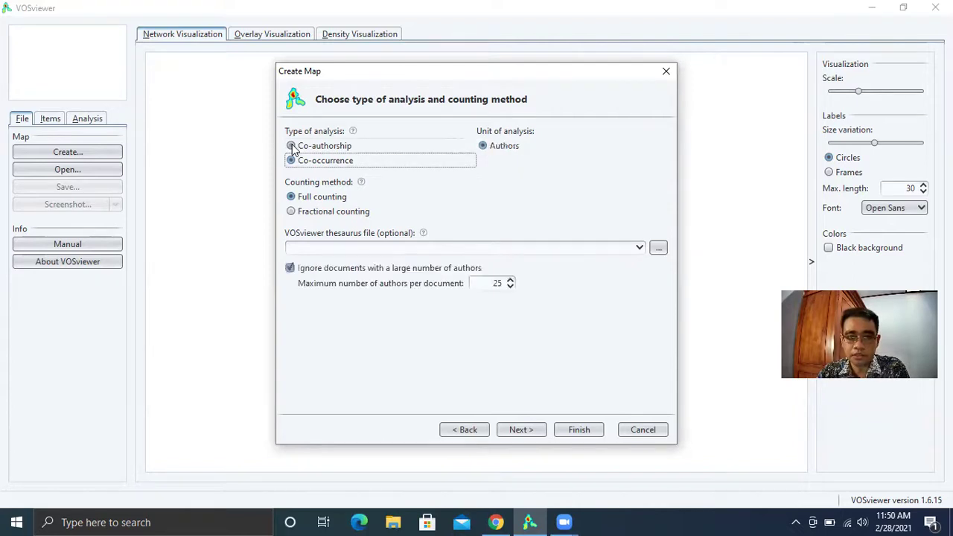
pyautogui.click(331, 162)
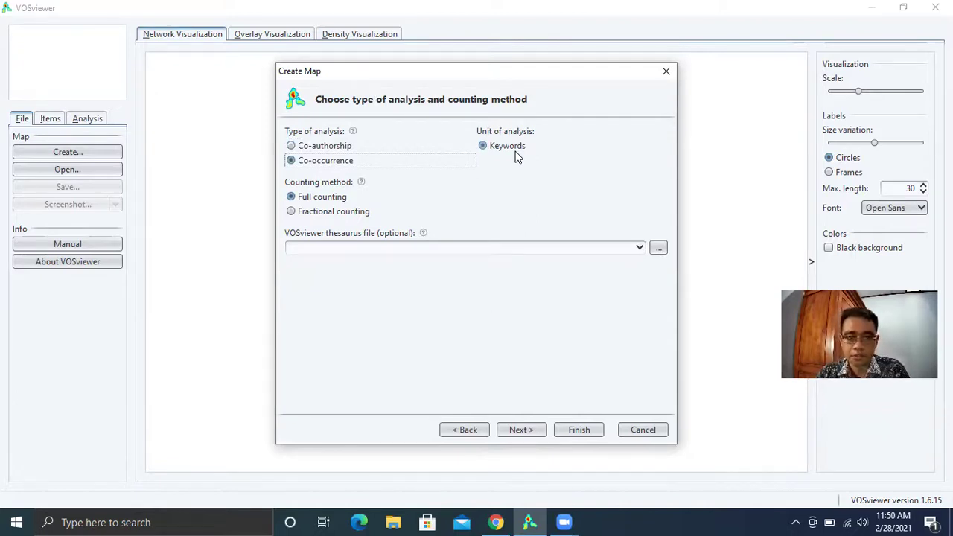
pyautogui.moveTo(361, 182)
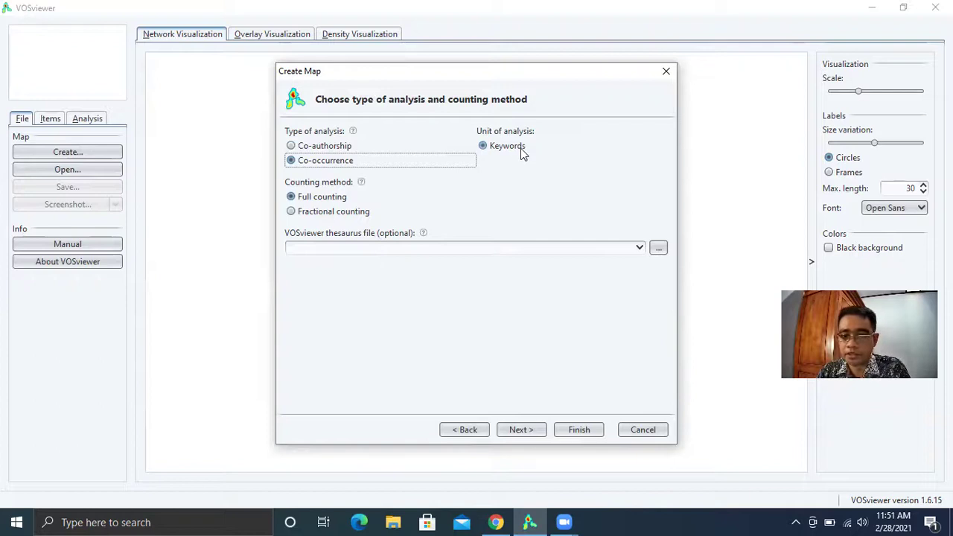
pyautogui.click(530, 433)
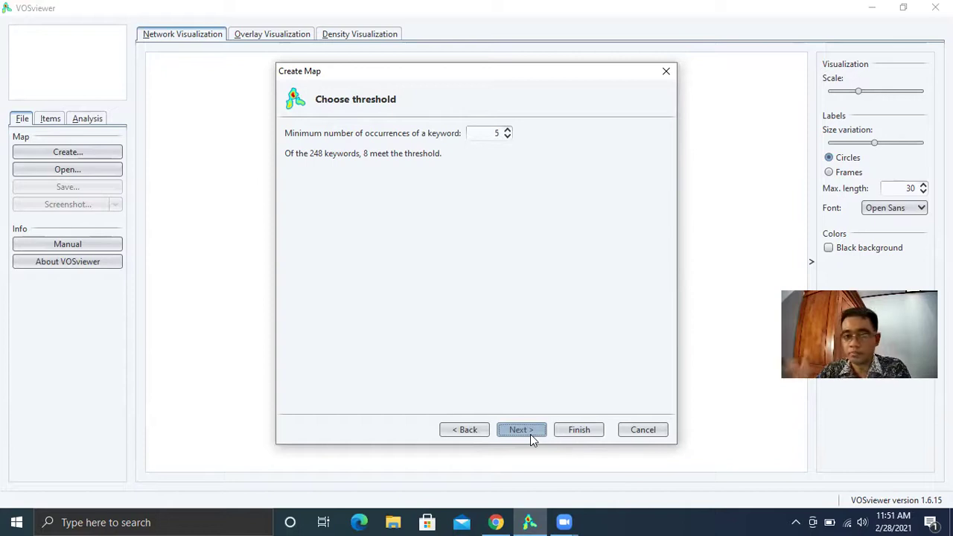
# Set the minimum number of occurrences of a keyword to 7 and list the selected keywords for verification
pyautogui.click(506, 131)
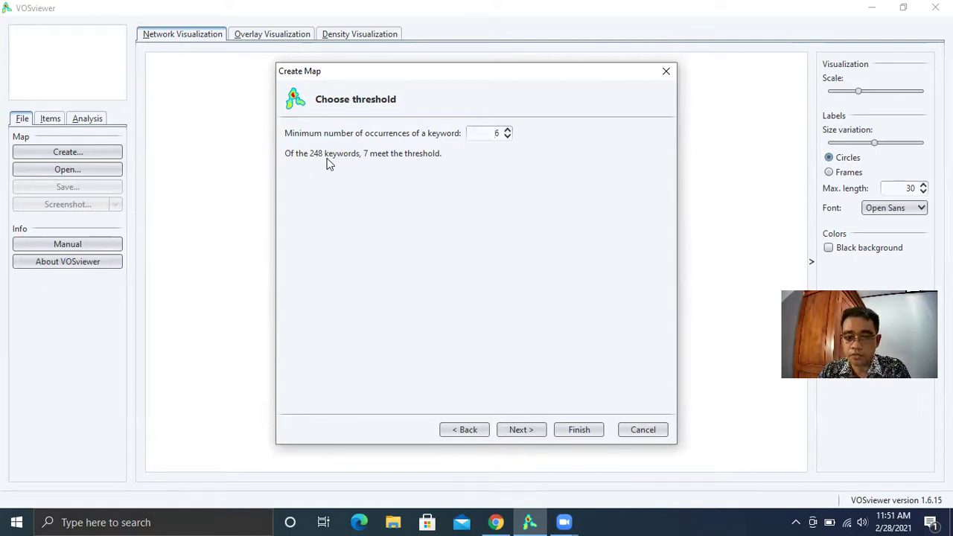
pyautogui.click(507, 131)
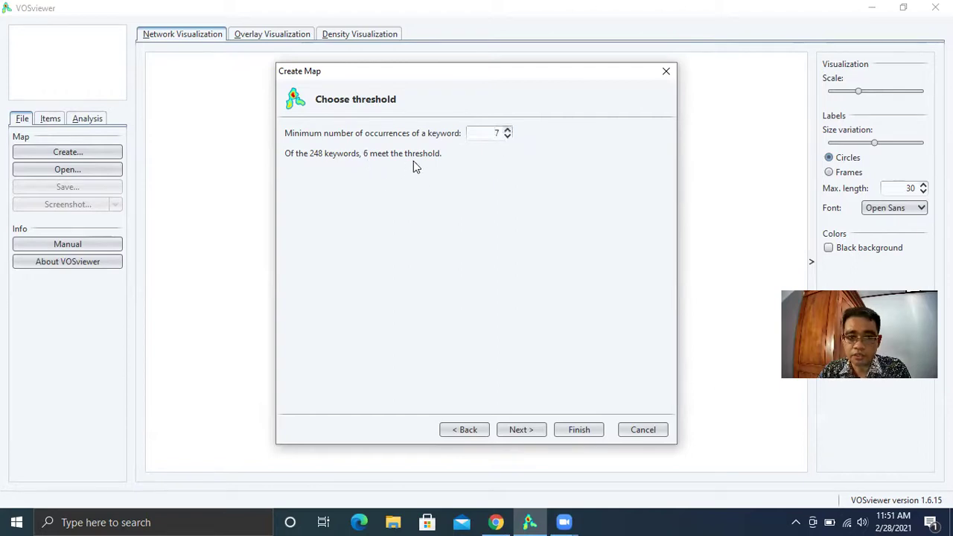
pyautogui.click(507, 131)
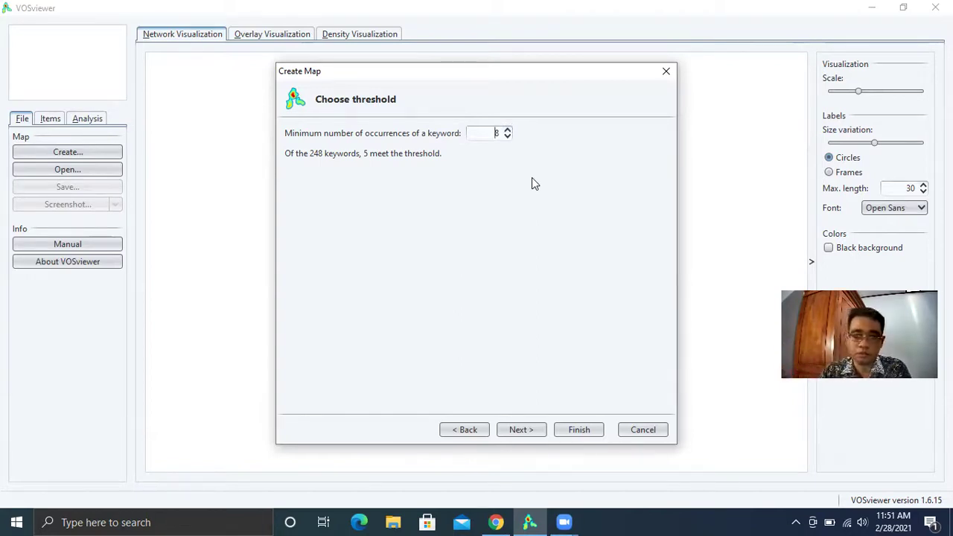
pyautogui.click(506, 137)
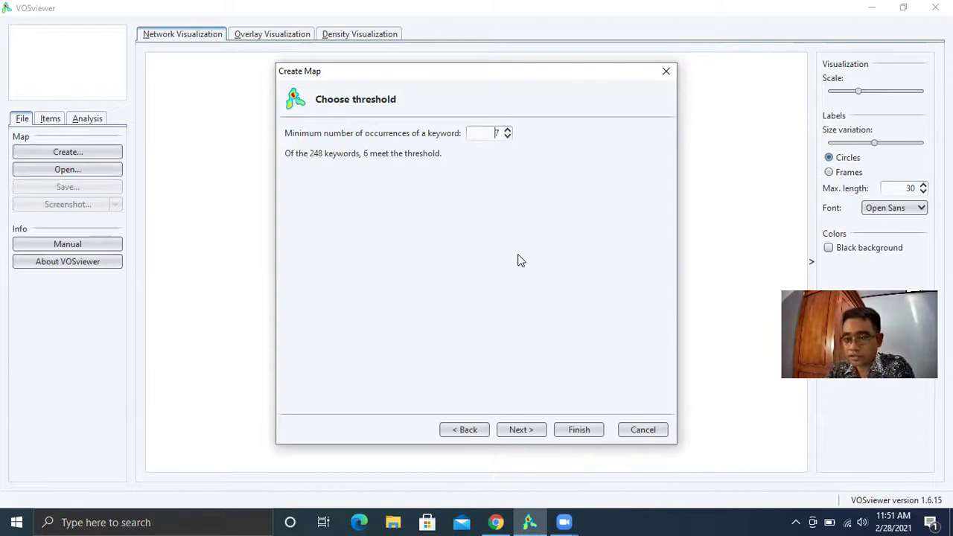
pyautogui.click(530, 431)
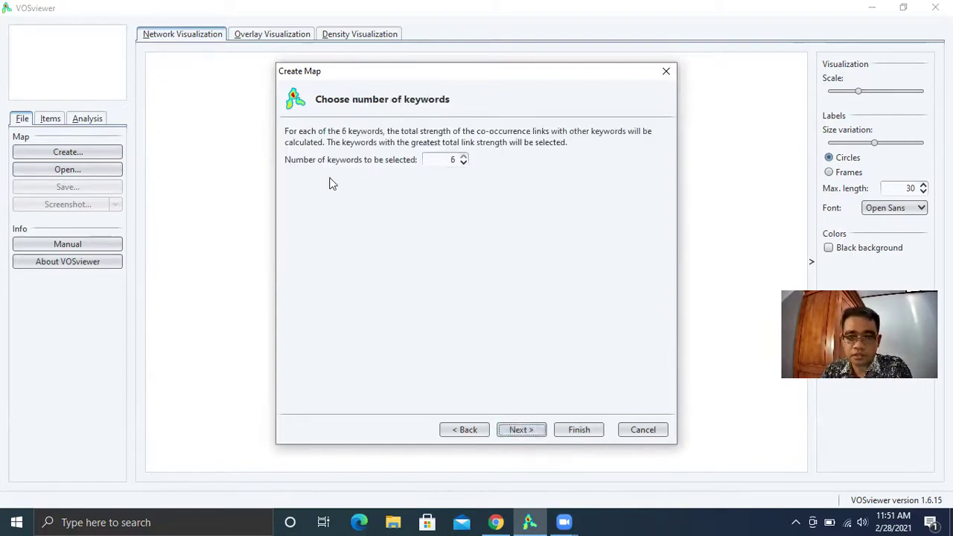
pyautogui.click(464, 157)
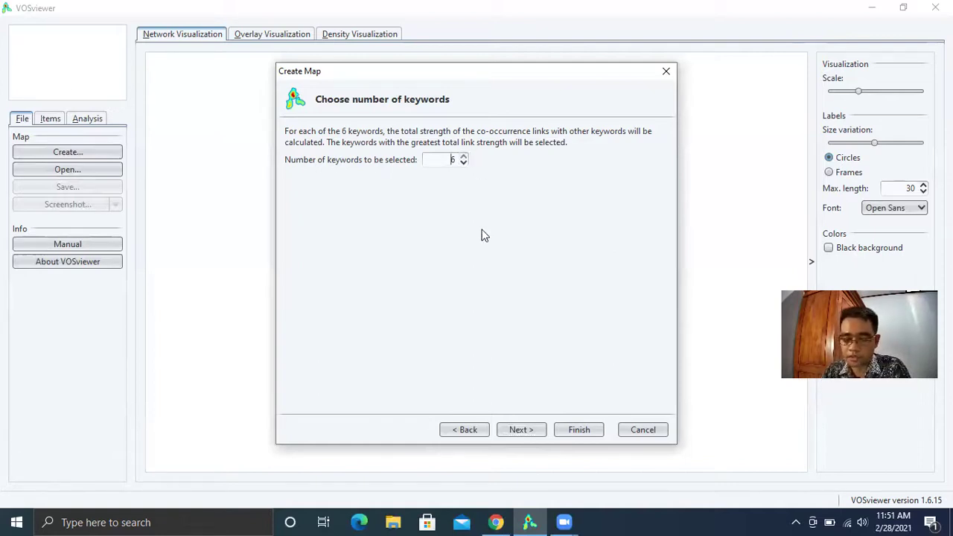
pyautogui.click(530, 435)
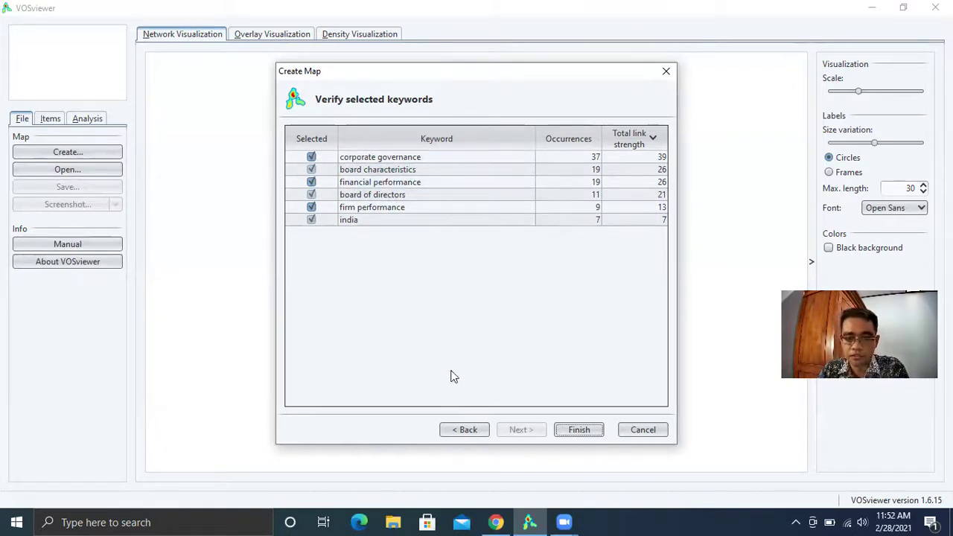
# Return to the threshold, set the minimum keyword occurrences to 10, and list the selected keywords
pyautogui.click(472, 432)
pyautogui.click(472, 431)
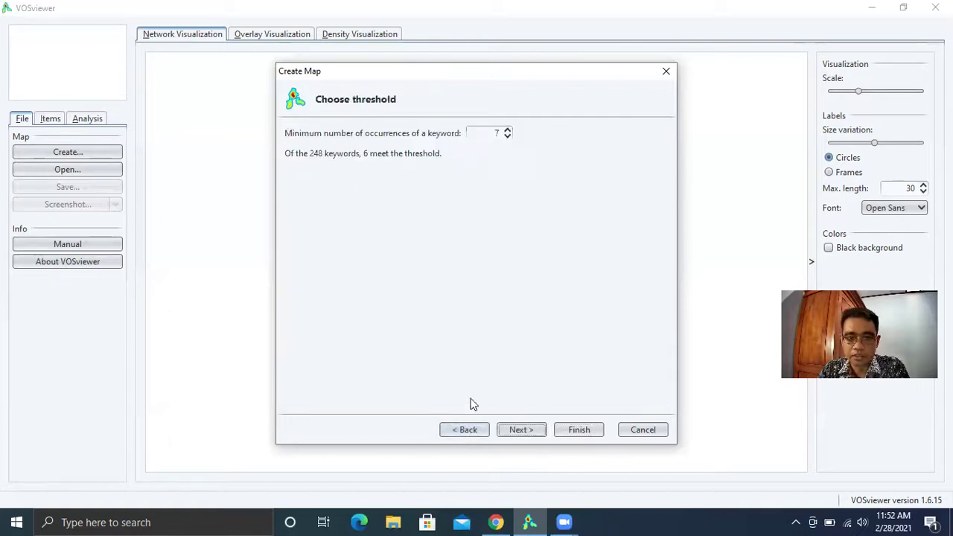
pyautogui.click(508, 130)
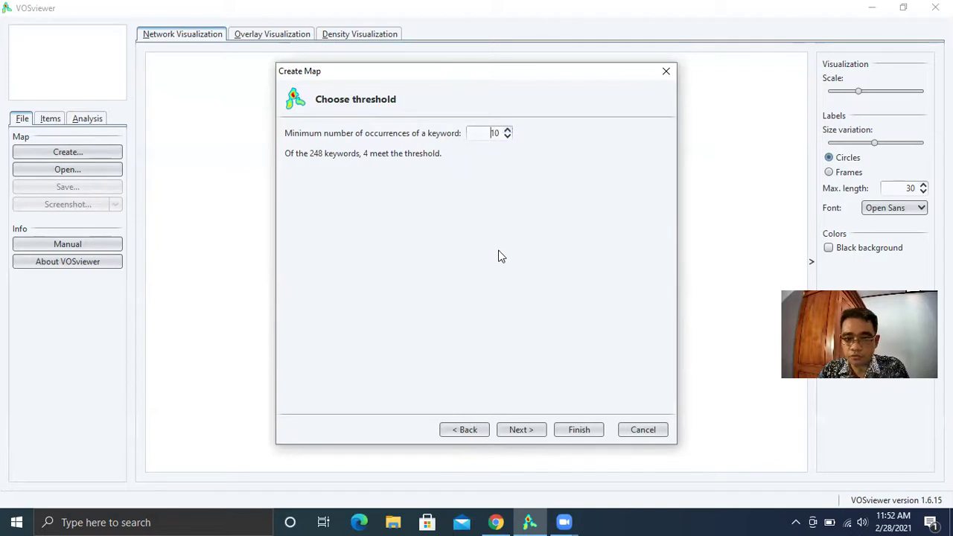
pyautogui.click(522, 431)
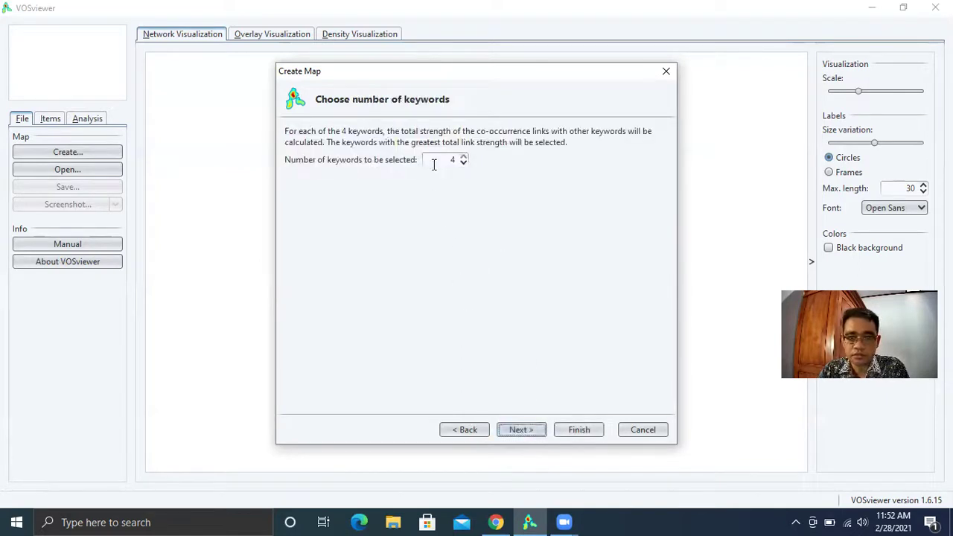
pyautogui.click(521, 431)
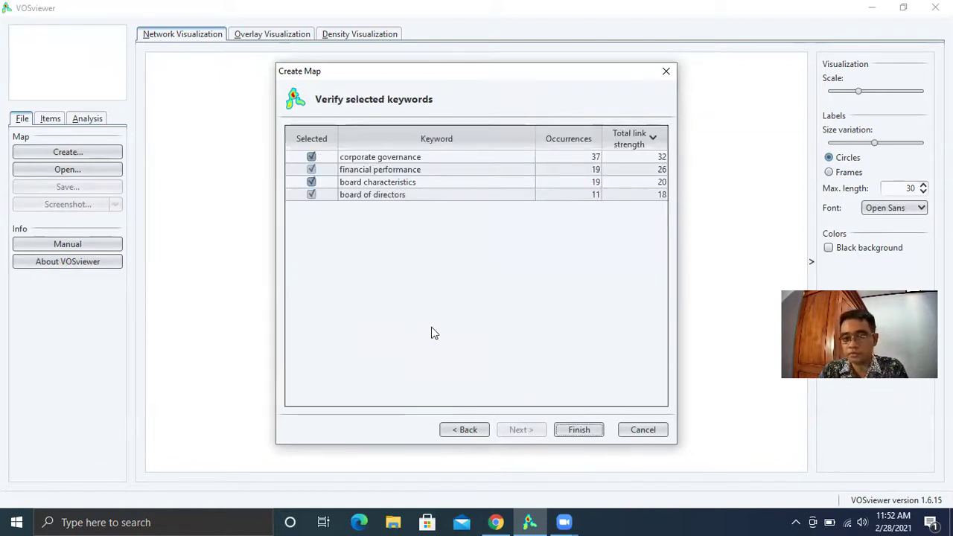
# Go back and lower the minimum keyword occurrences to 2, then review the full list of selected keywords
pyautogui.click(469, 431)
pyautogui.click(469, 431)
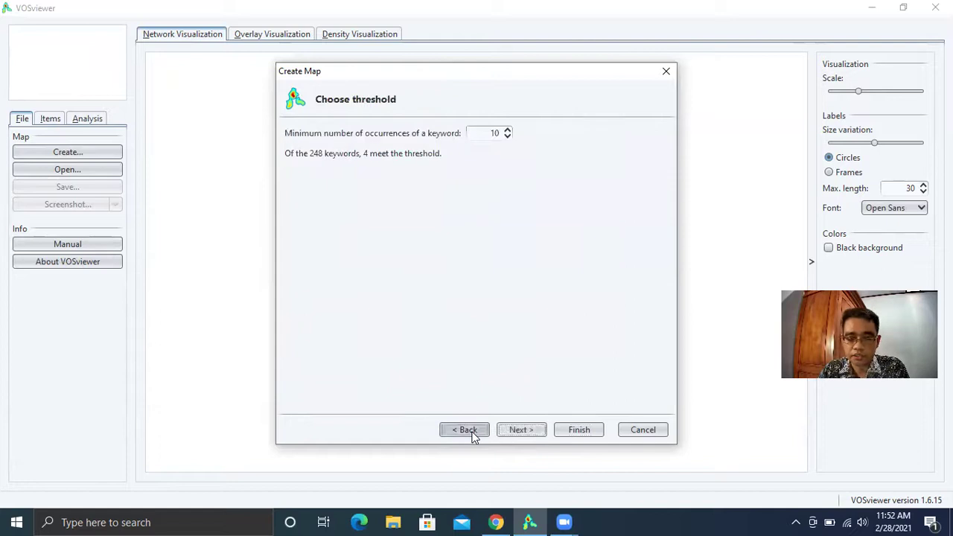
pyautogui.click(508, 137)
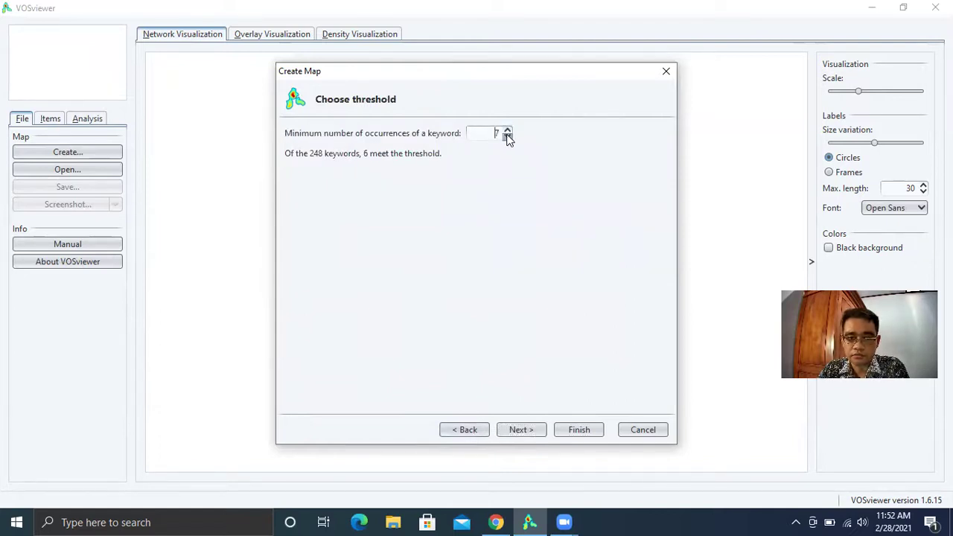
pyautogui.click(508, 137)
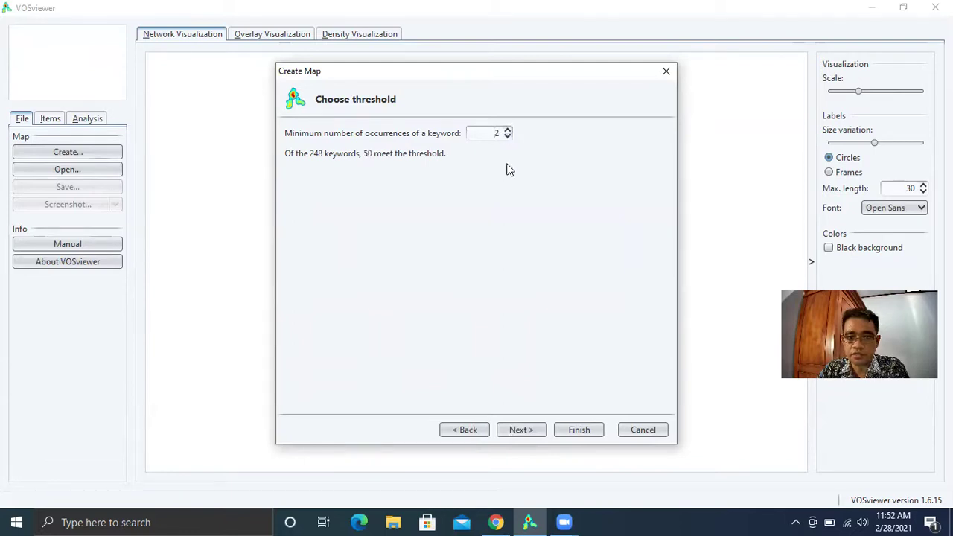
pyautogui.click(535, 432)
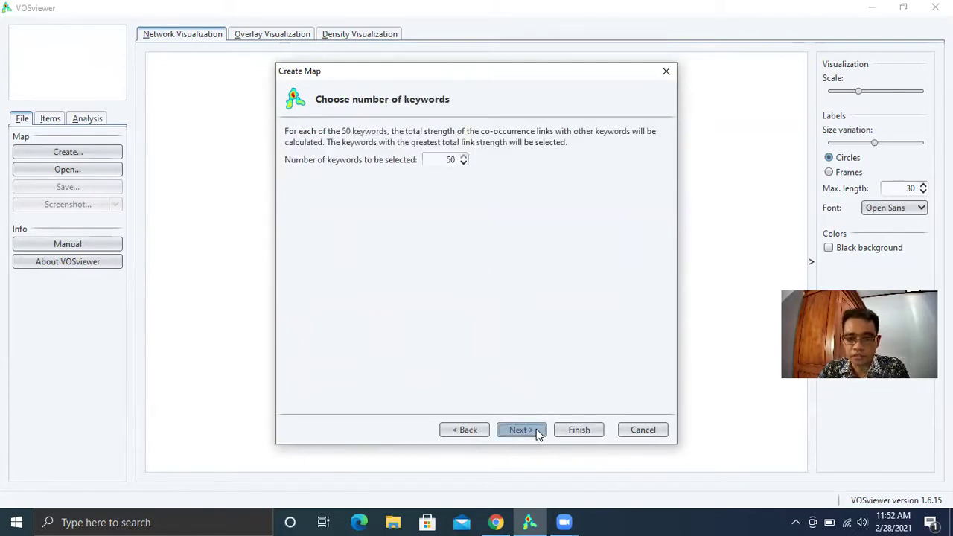
pyautogui.click(536, 430)
pyautogui.scroll(-2, 466, 201)
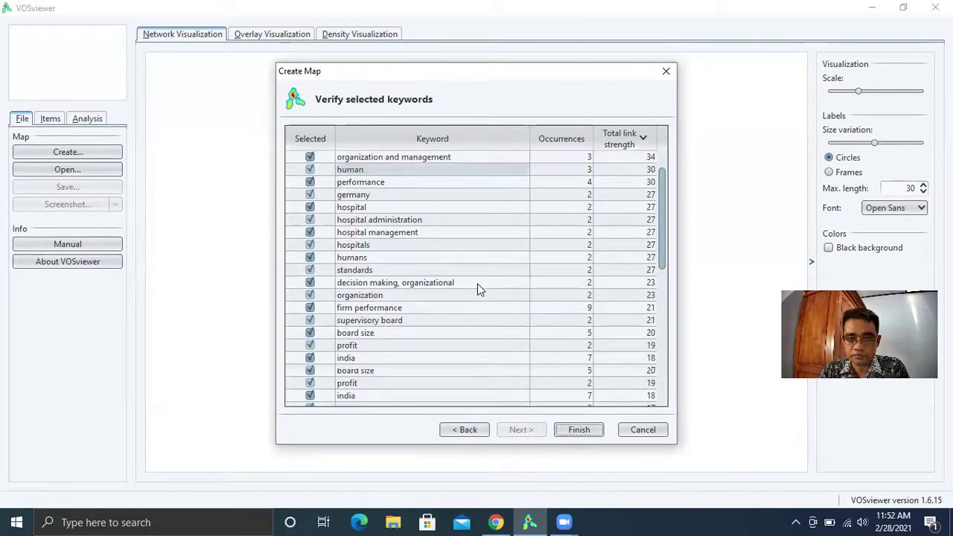
pyautogui.scroll(-1, 550, 295)
pyautogui.scroll(-5, 549, 294)
pyautogui.moveTo(660, 345)
pyautogui.mouseDown()
pyautogui.moveTo(662, 389)
pyautogui.moveTo(659, 190)
pyautogui.moveTo(672, 316)
pyautogui.moveTo(667, 296)
pyautogui.moveTo(664, 332)
pyautogui.moveTo(659, 216)
pyautogui.moveTo(662, 335)
pyautogui.mouseUp()
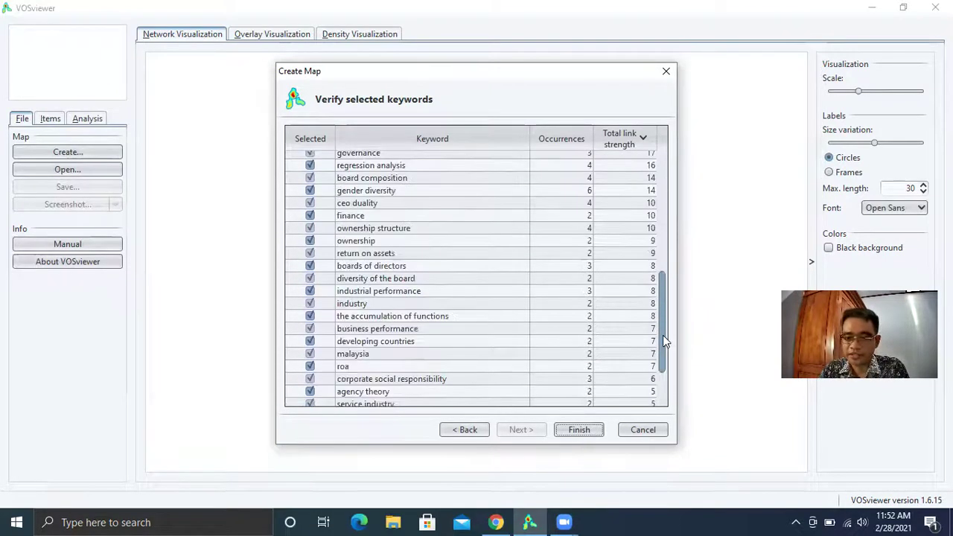
# Return to the threshold, set the minimum keyword occurrences to 3, and proceed to verifying the selected keywords
pyautogui.click(476, 430)
pyautogui.click(475, 430)
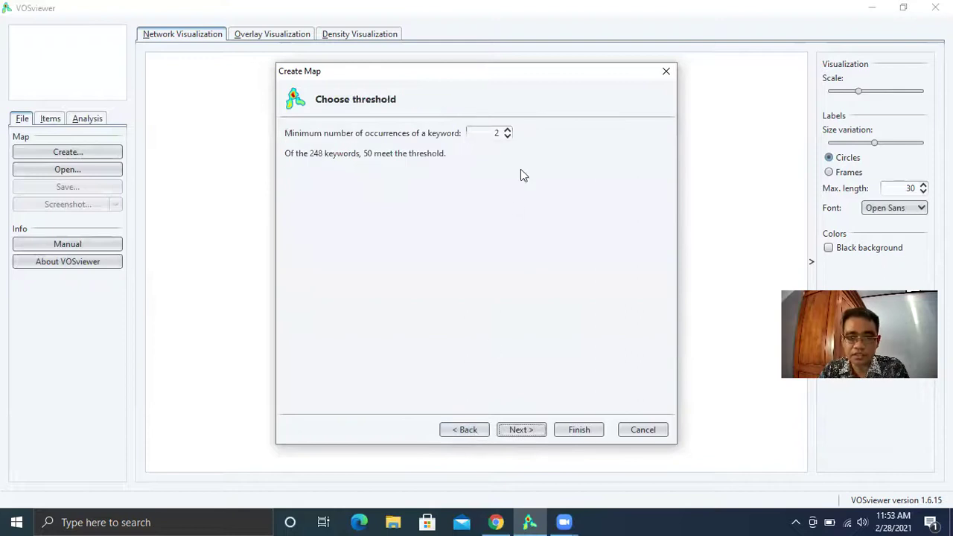
pyautogui.click(508, 130)
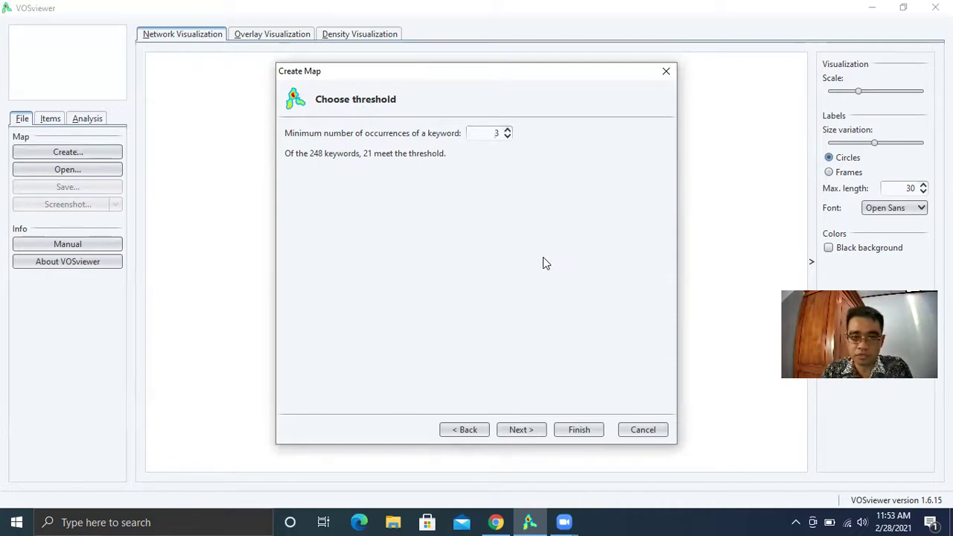
pyautogui.click(535, 429)
pyautogui.click(535, 429)
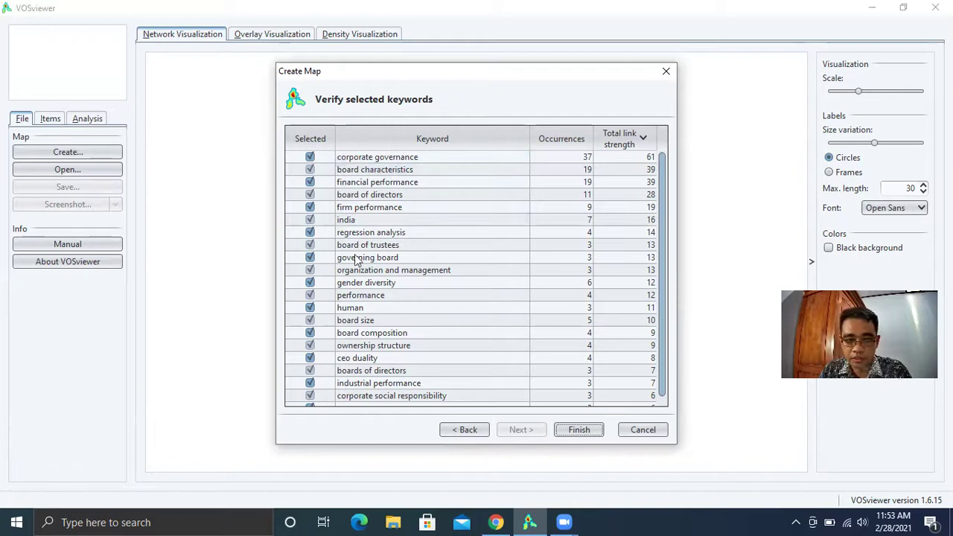
# Exclude the keywords india, regression analysis, human and governance from the selected keywords
pyautogui.click(310, 221)
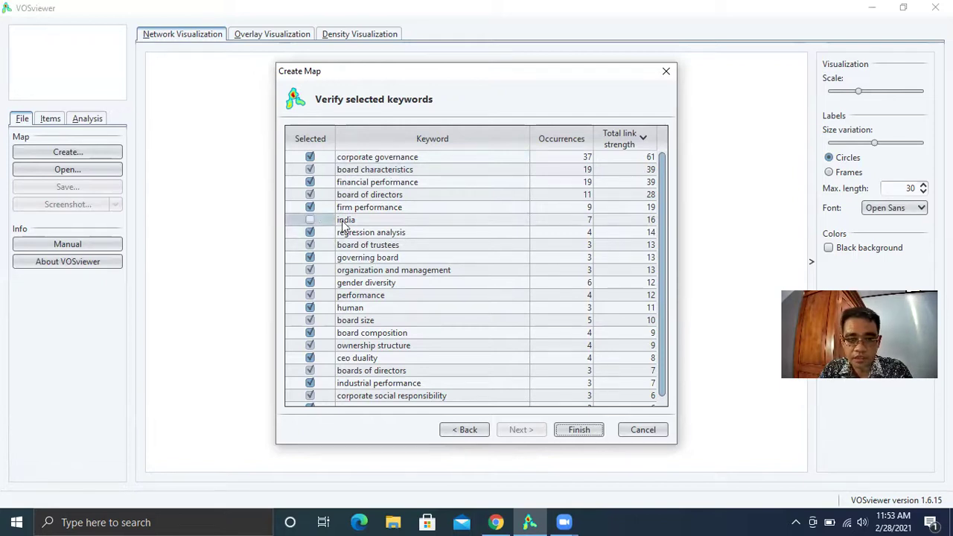
pyautogui.click(310, 233)
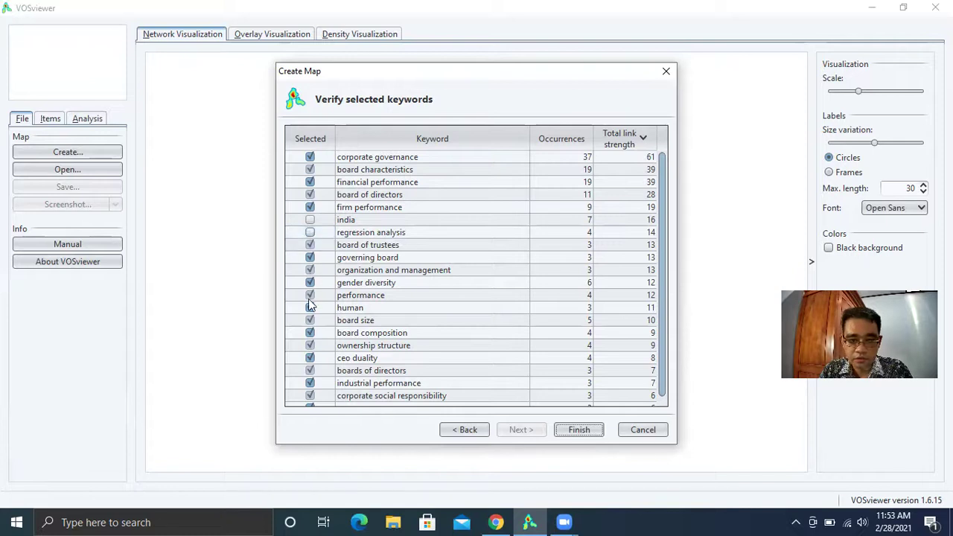
pyautogui.scroll(-1, 365, 274)
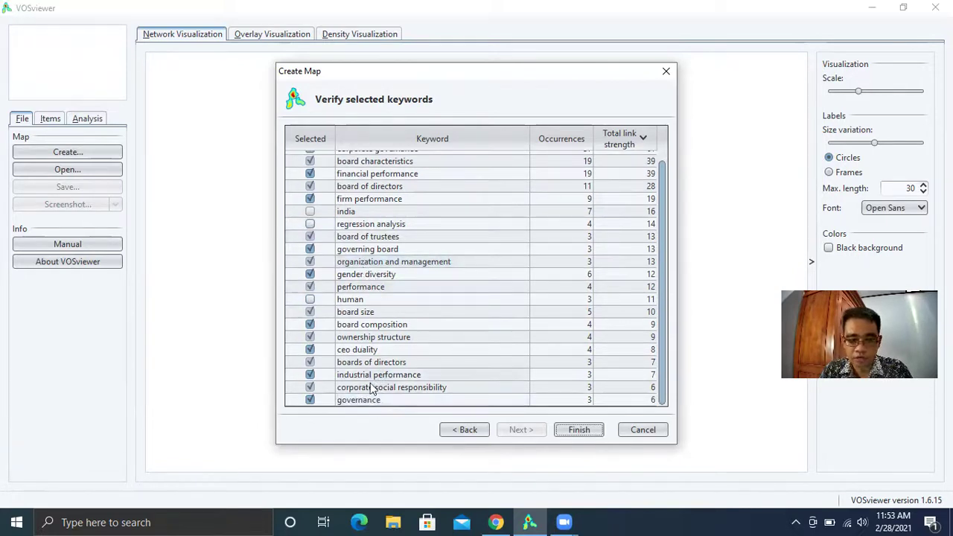
pyautogui.click(310, 399)
pyautogui.scroll(1, 391, 368)
pyautogui.scroll(-1, 413, 352)
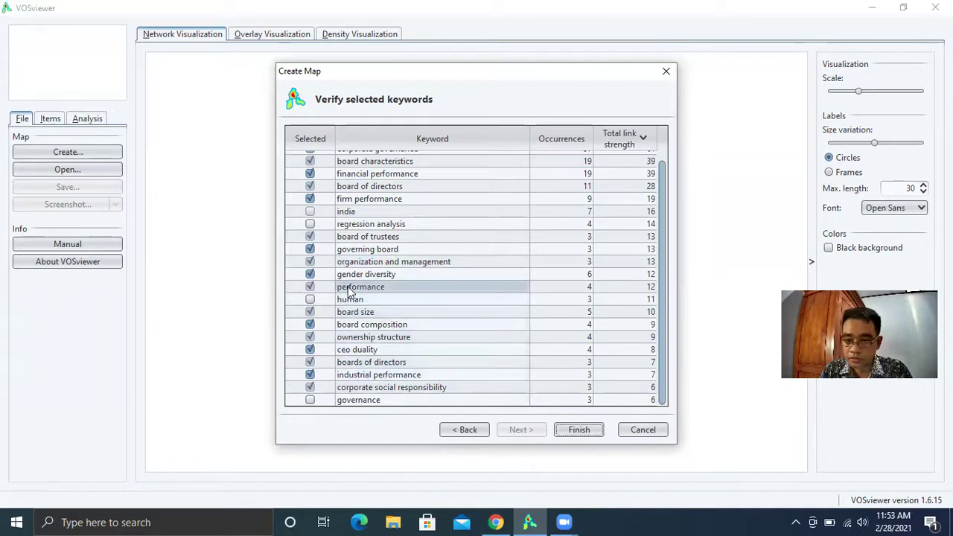
# Check the remaining keyword selection through the whole list and finish the wizard to generate the co-occurrence map
pyautogui.scroll(1, 384, 320)
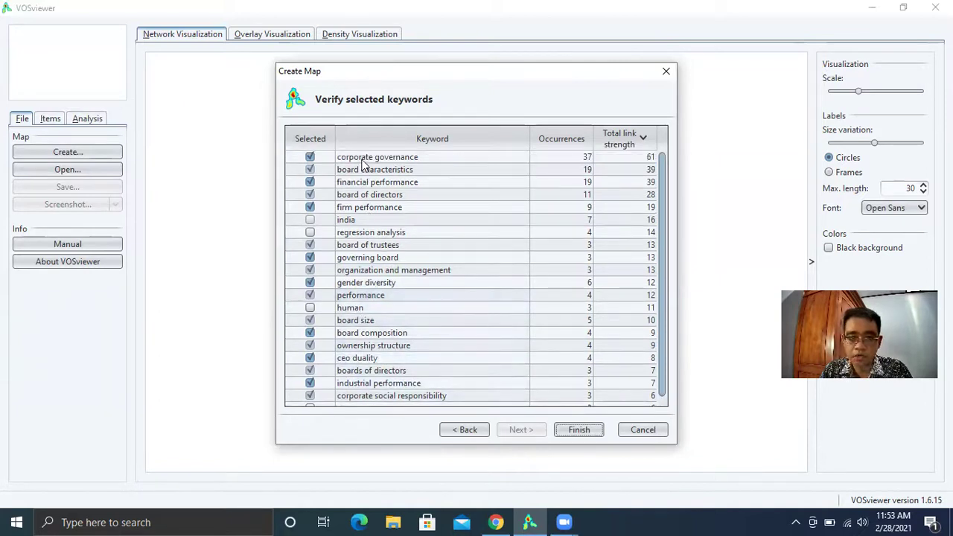
pyautogui.scroll(-1, 377, 212)
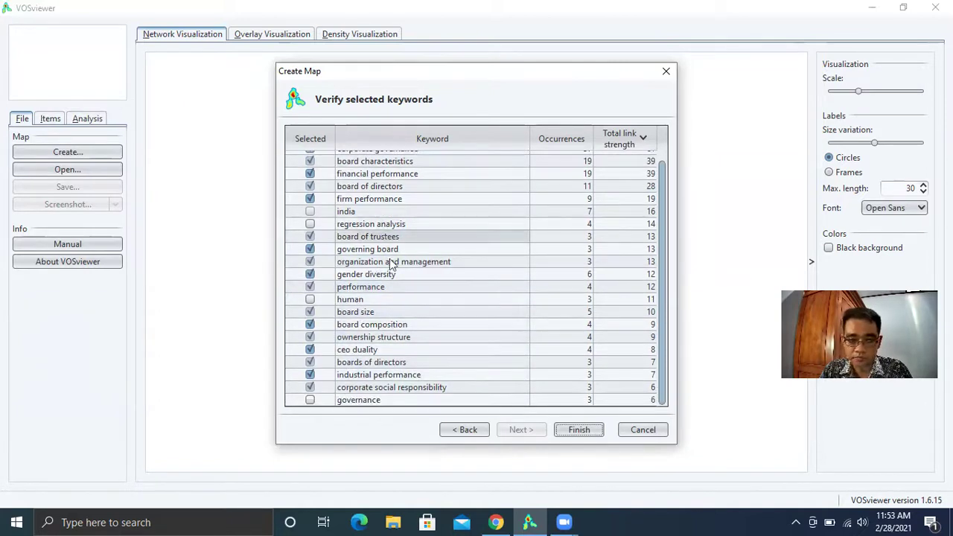
pyautogui.scroll(1, 402, 343)
pyautogui.scroll(-1, 361, 257)
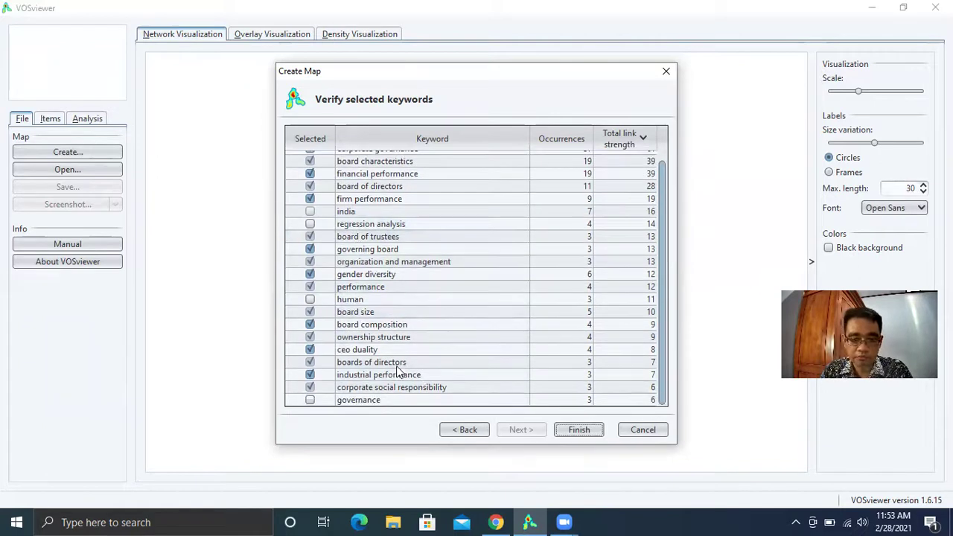
pyautogui.scroll(1, 359, 281)
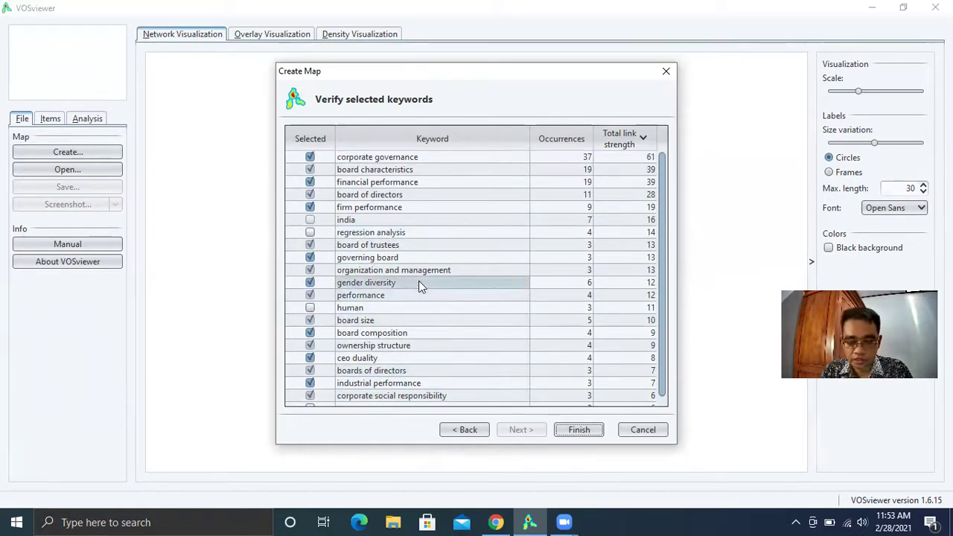
pyautogui.click(588, 432)
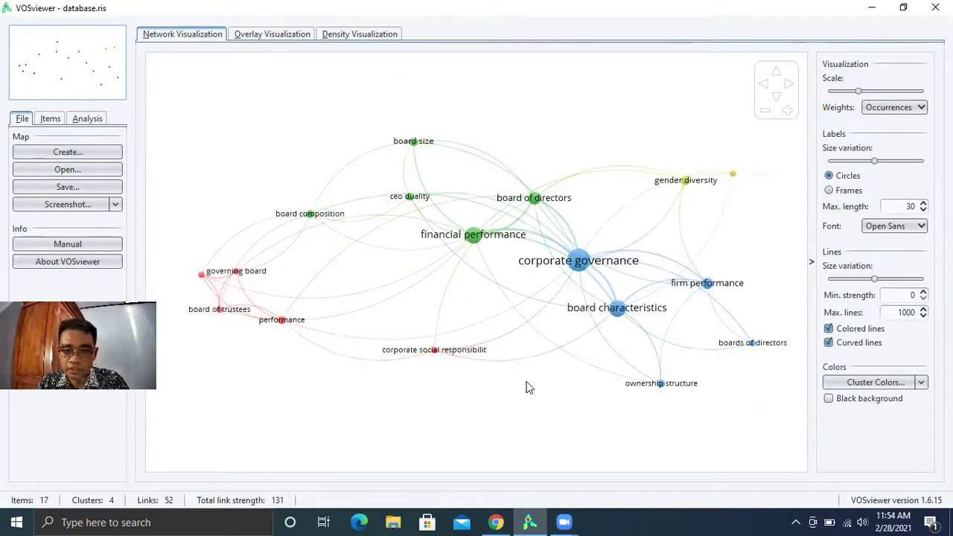
# Try a black background on the network visualization and restore the white one
pyautogui.click(828, 398)
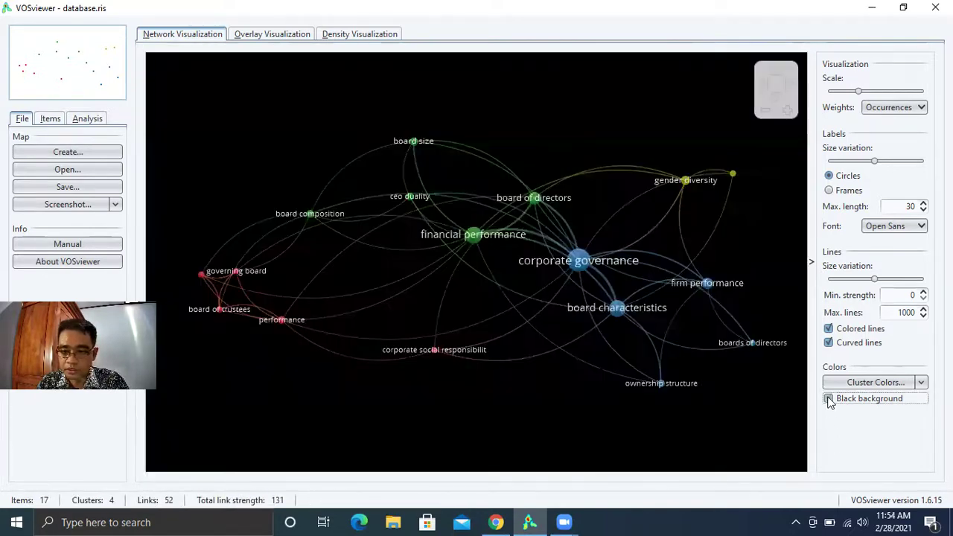
pyautogui.click(829, 399)
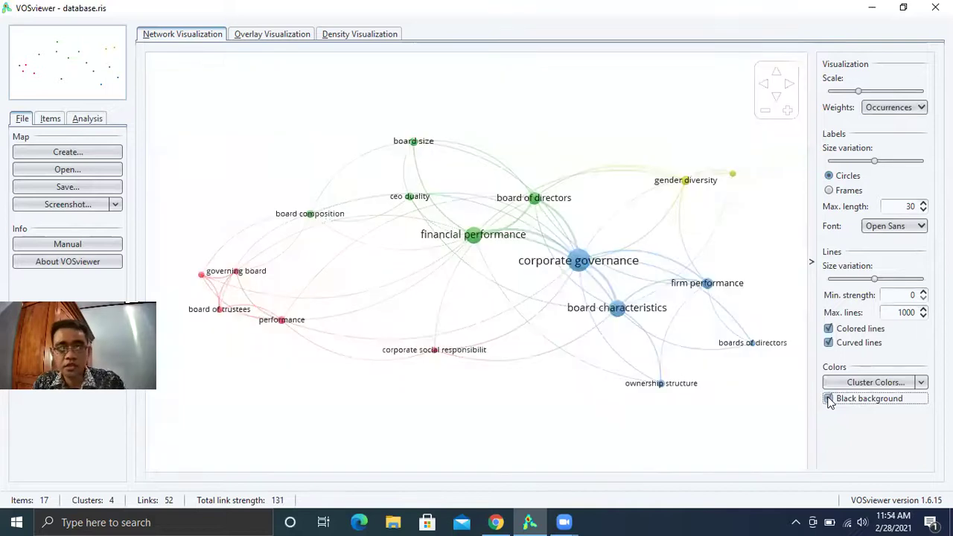
# Examine the links of firm performance in the overlay visualization, and display the keyword map's density visualization
pyautogui.click(275, 35)
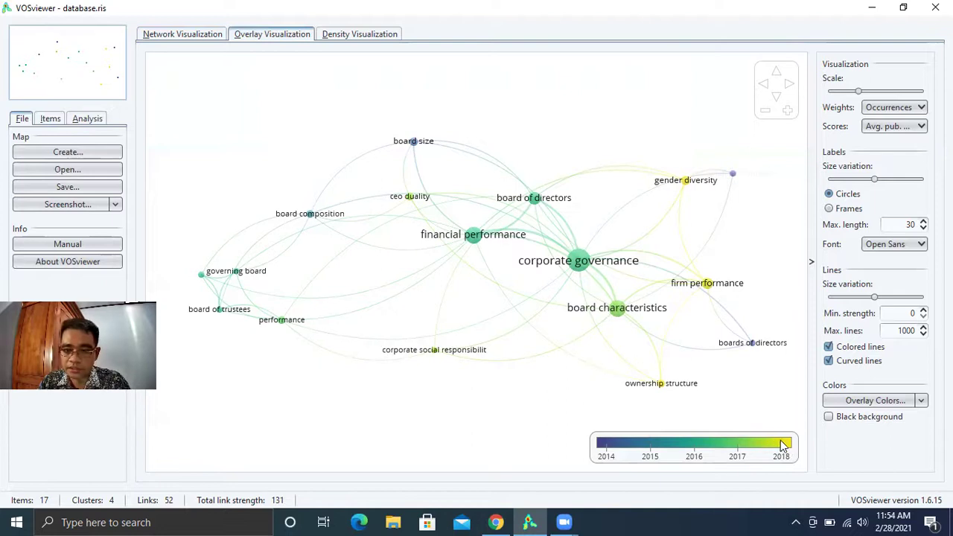
pyautogui.moveTo(706, 289)
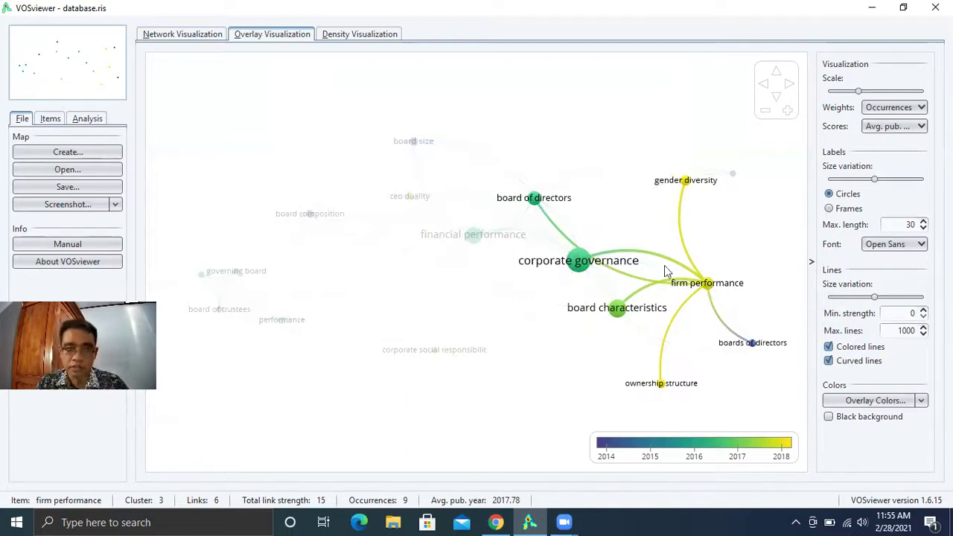
pyautogui.click(364, 34)
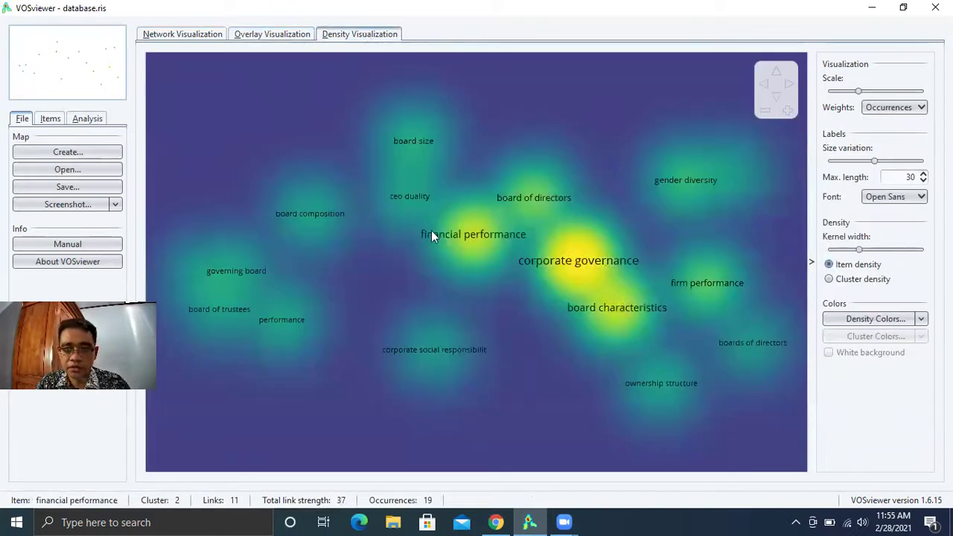